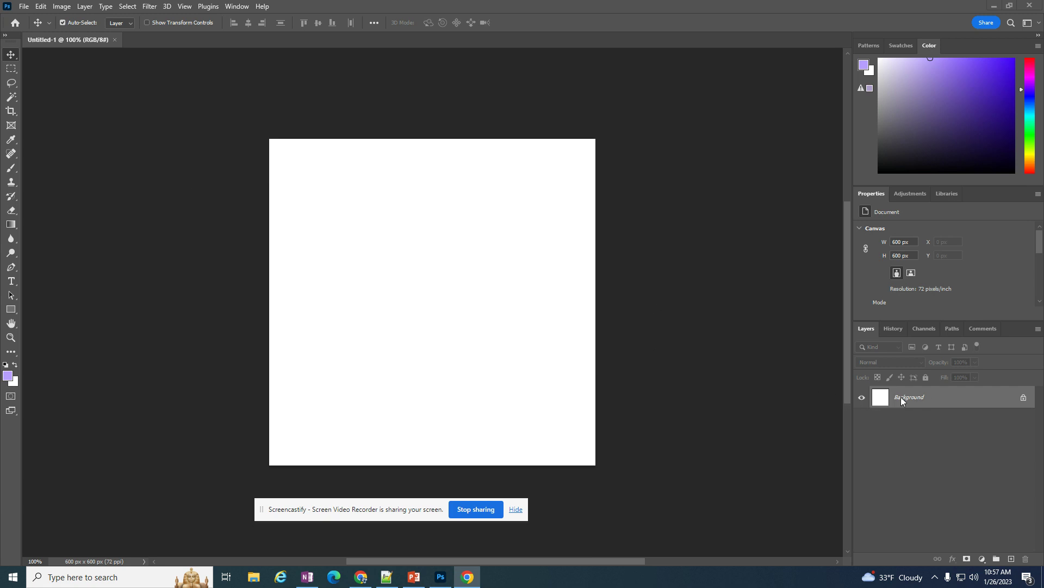
Step: Unlock the white Background layer of the 600×600 document so it becomes Layer 0
left_click(926, 442)
left_click(1024, 397)
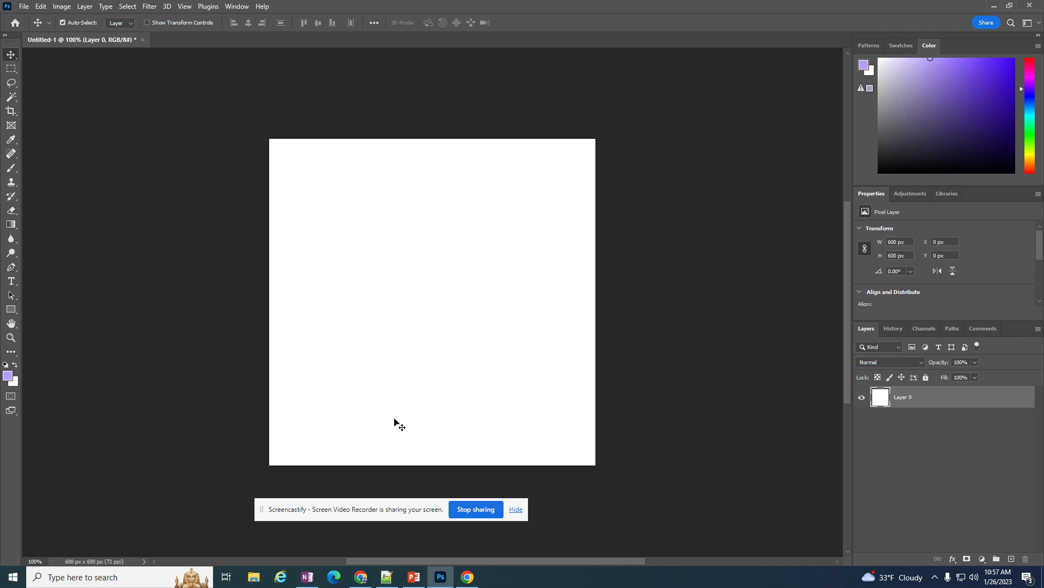
Step: Select the Gradient tool and drag several pink-to-purple linear gradients across the canvas
left_click(13, 227)
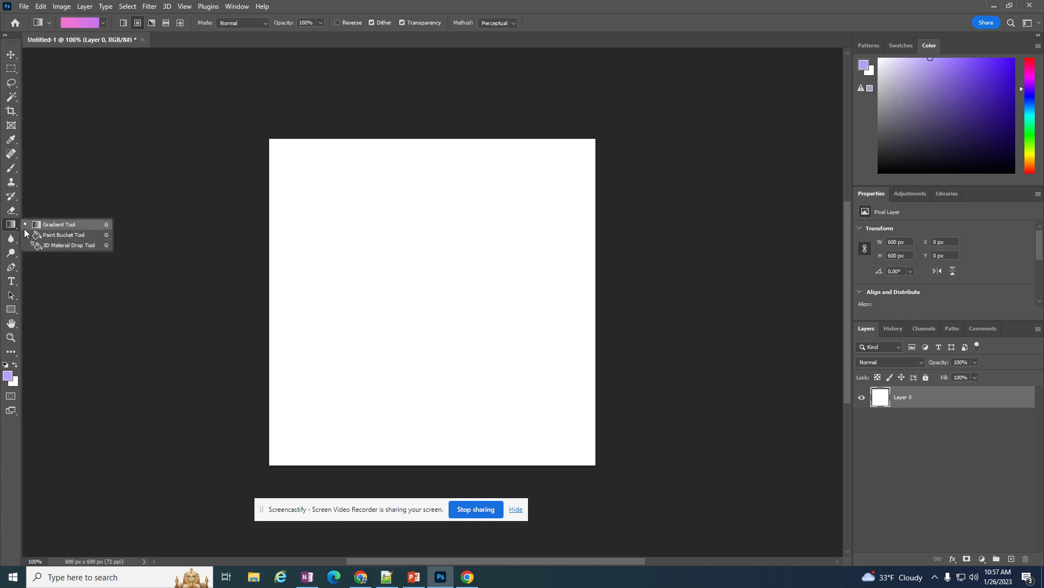
left_click(55, 226)
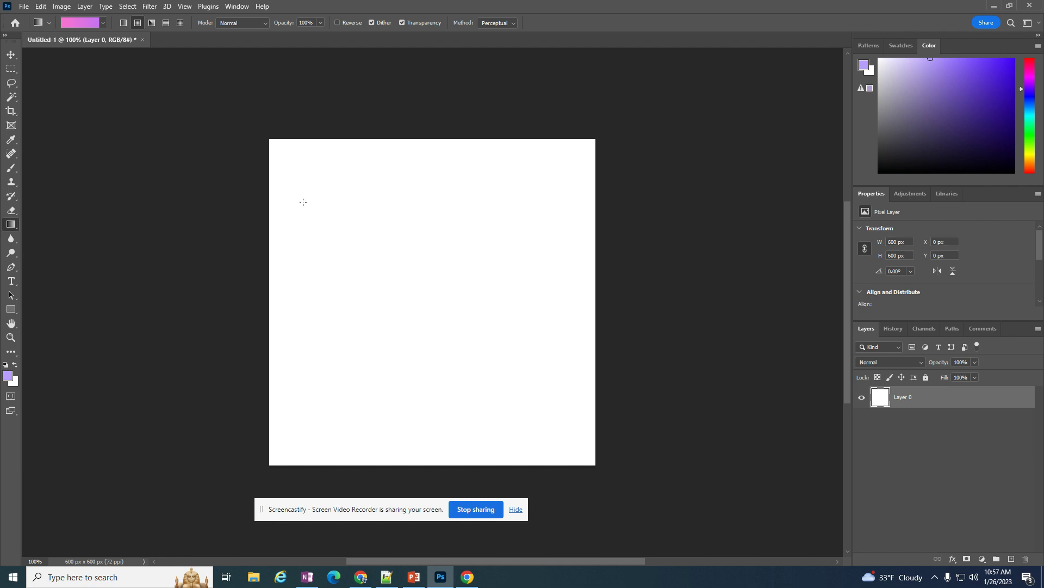
left_click_drag(361, 154, 352, 396)
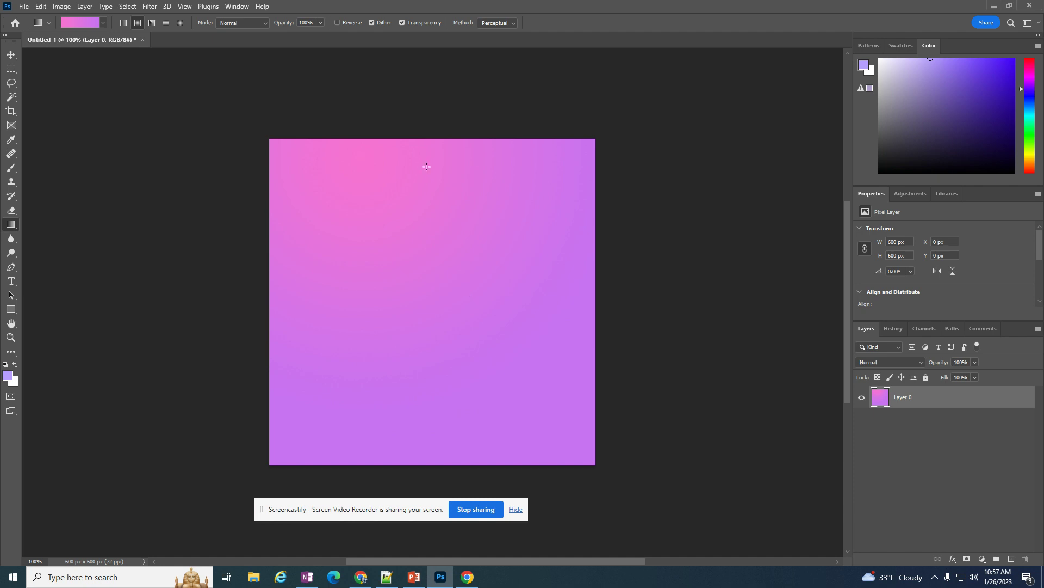
left_click_drag(355, 175, 434, 383)
left_click_drag(531, 371, 390, 450)
left_click_drag(650, 486, 504, 322)
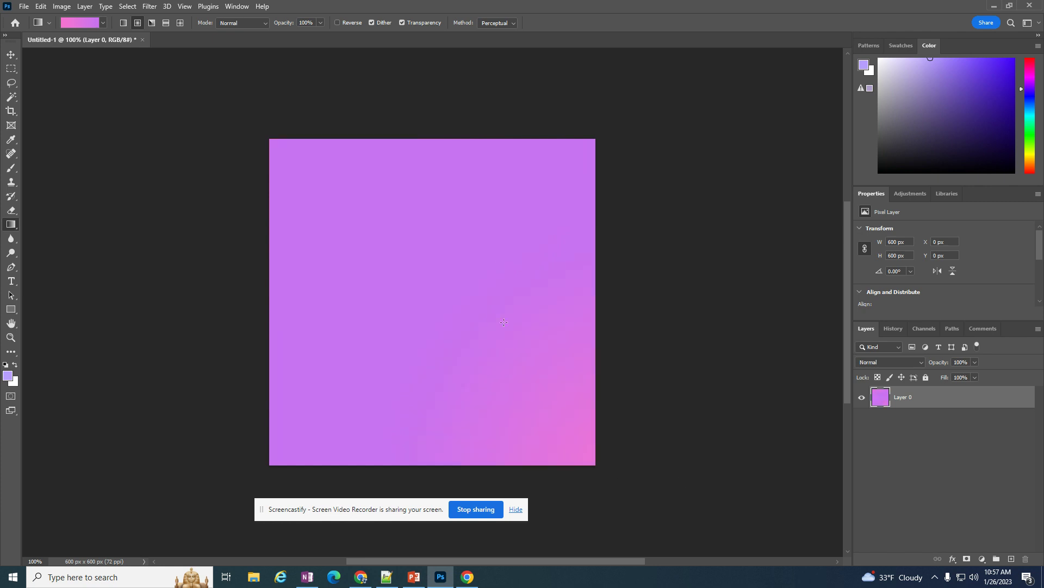
Step: Redraw it as a radial gradient, finishing with the pink centre in the middle of the canvas
left_click_drag(413, 286, 418, 410)
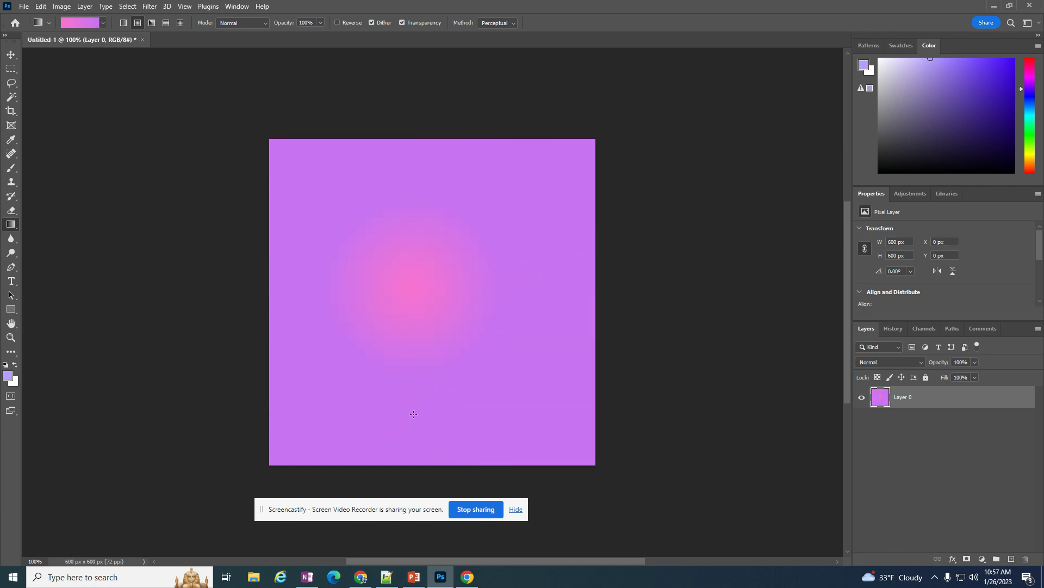
left_click_drag(420, 116, 379, 384)
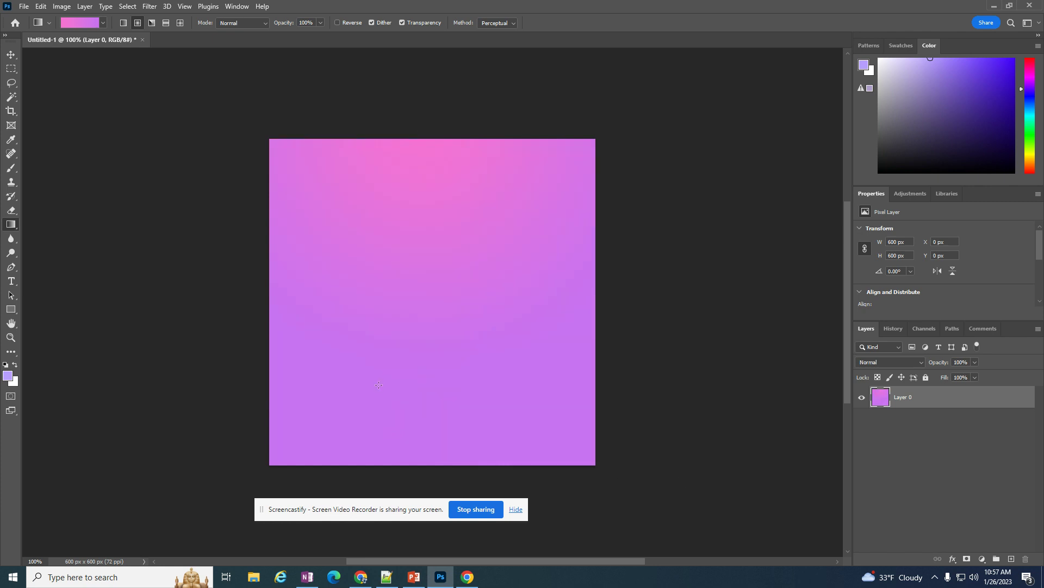
left_click_drag(639, 494, 541, 446)
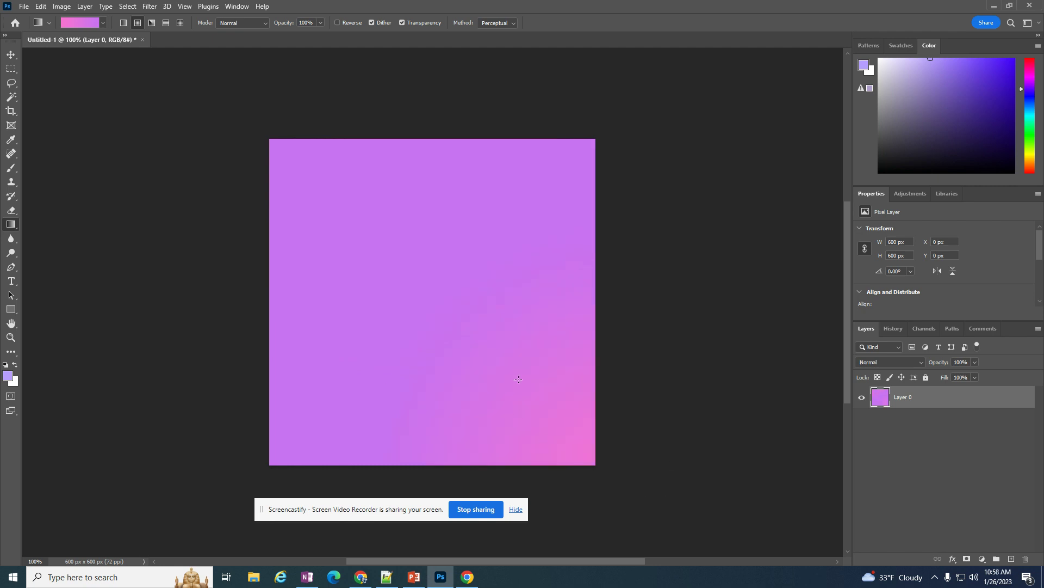
left_click_drag(477, 137, 508, 377)
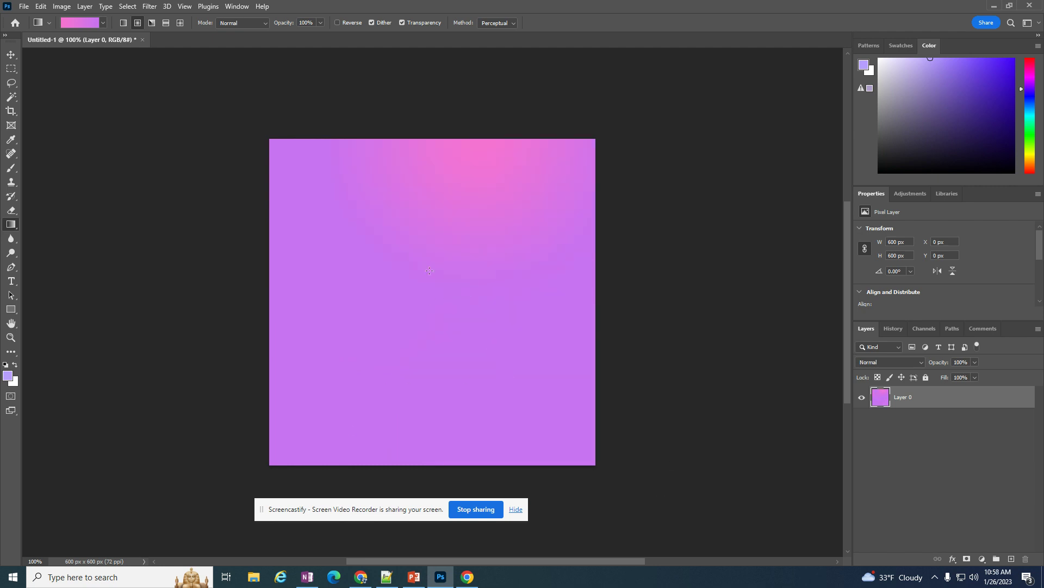
left_click_drag(429, 271, 323, 481)
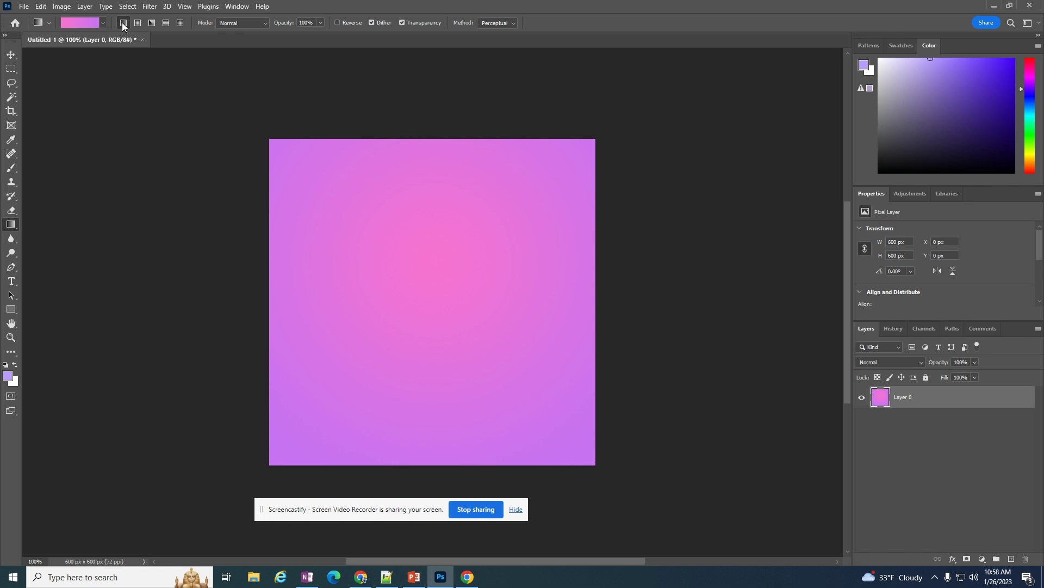
Step: Try the Radial style, then return to Linear and drag pink from the top fading to purple
left_click_drag(370, 123, 381, 321)
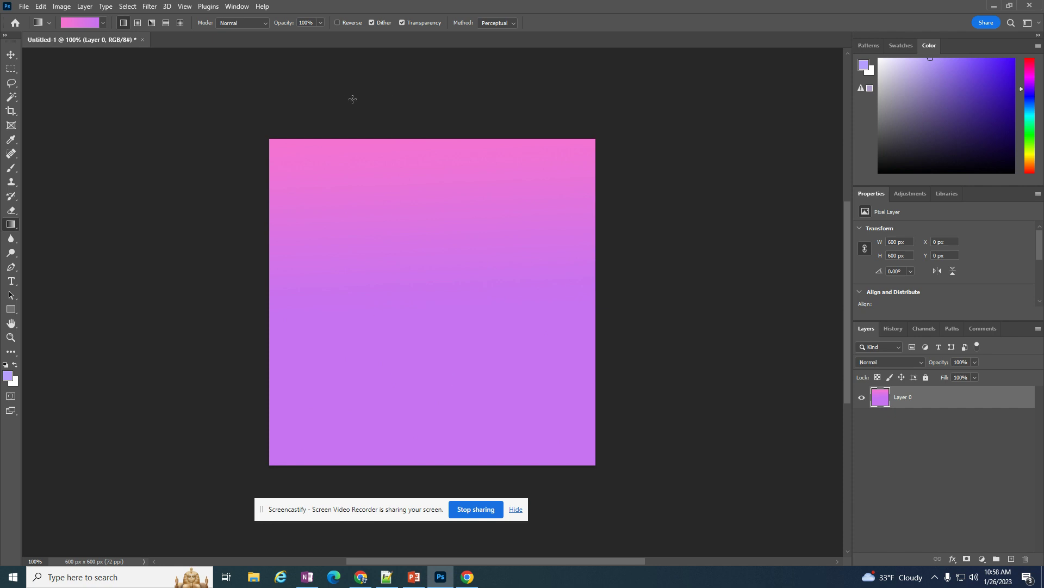
left_click(137, 23)
left_click_drag(427, 310, 418, 301)
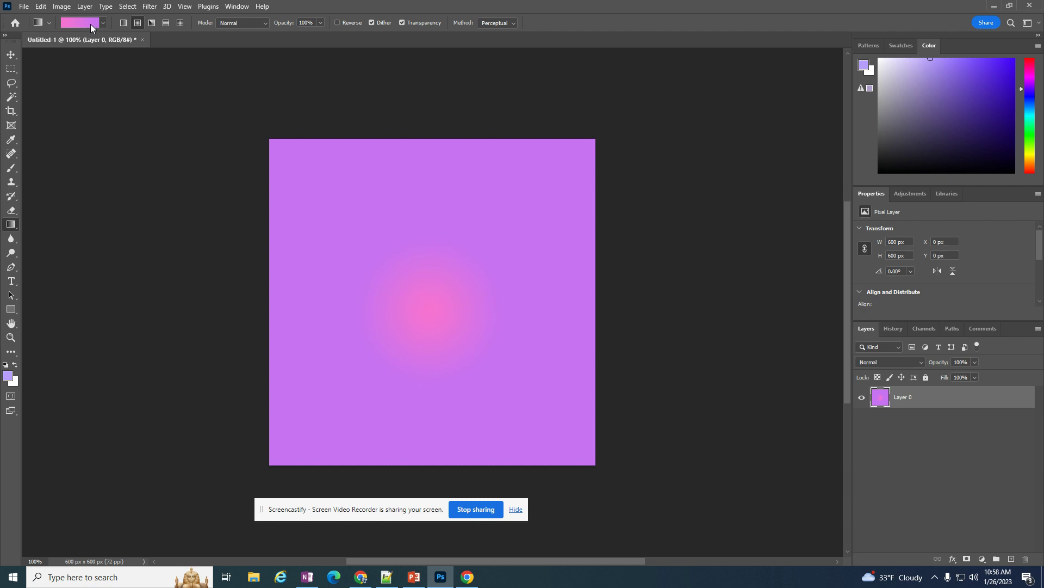
left_click(120, 25)
left_click_drag(434, 176, 425, 328)
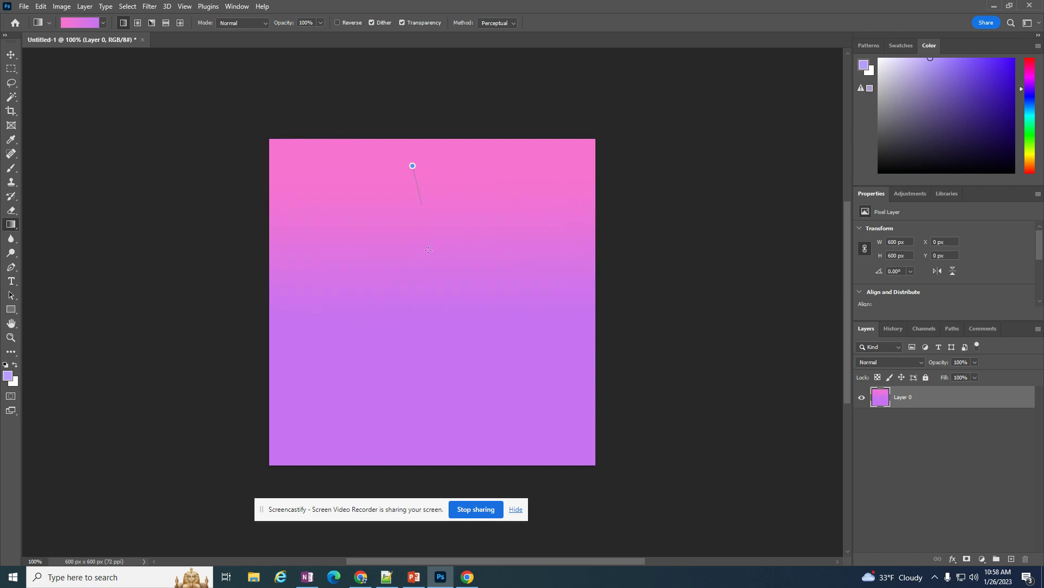
left_click_drag(412, 166, 417, 410)
Step: Browse the gradient presets list, then open and close the Gradient Editor
left_click(103, 23)
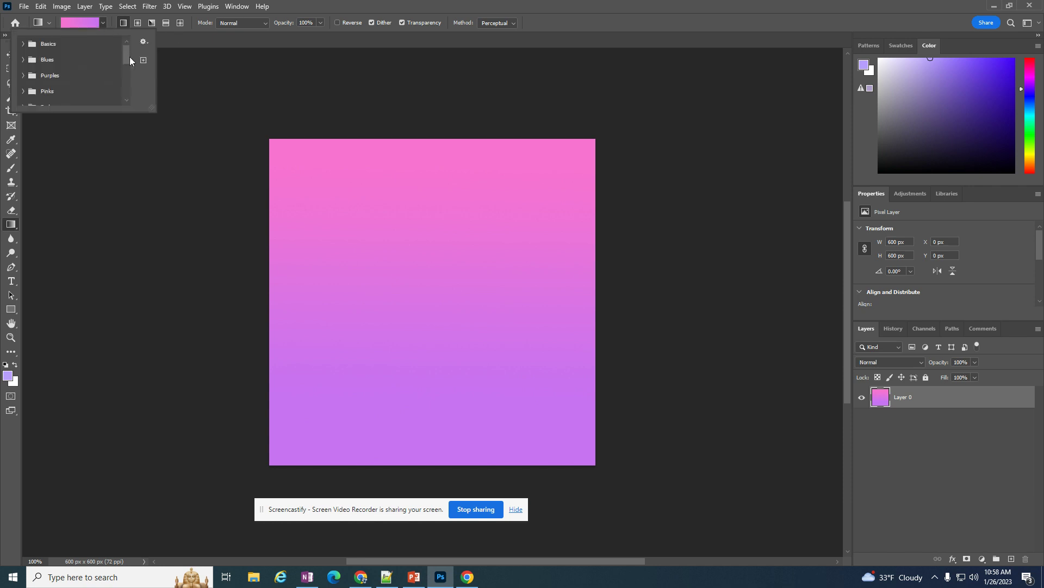
mouse_move(131, 61)
left_mouse_down()
mouse_move(128, 103)
mouse_move(129, 54)
left_mouse_up()
left_click(72, 21)
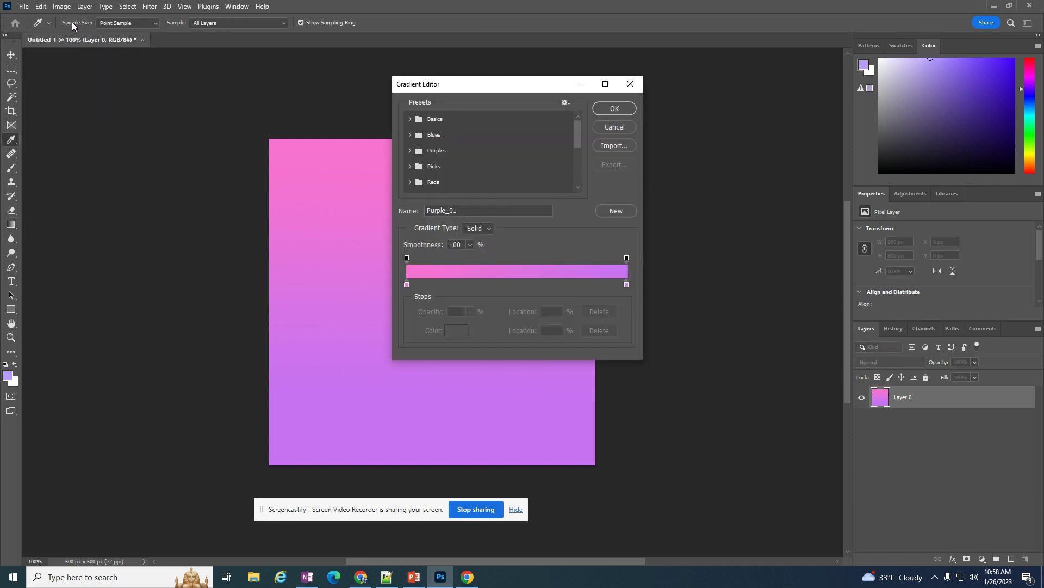
left_click(614, 108)
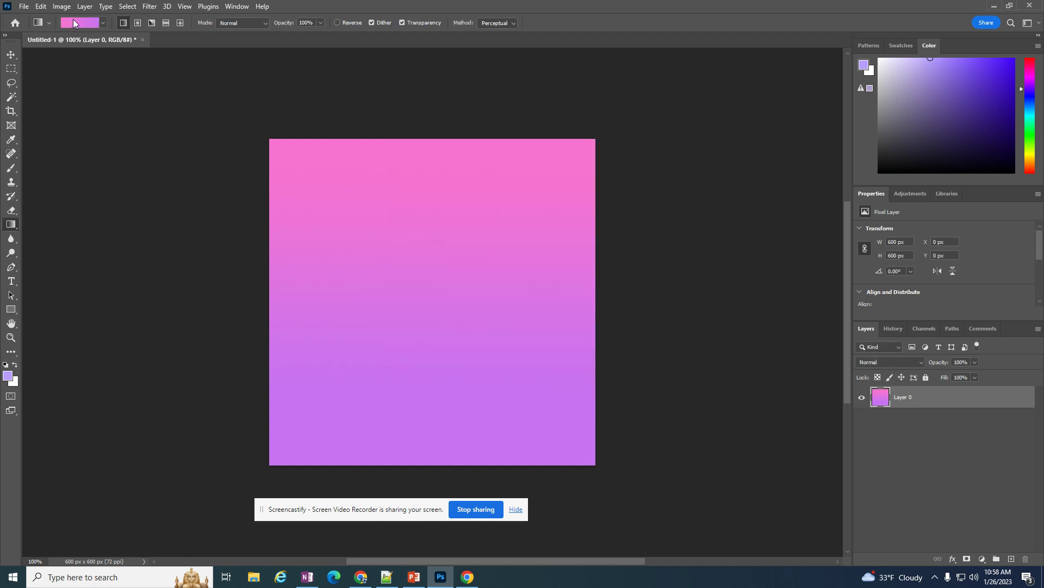
Step: Reopen the Gradient Editor, expand the Blues group and select the violet-to-blue Blue_24 preset
left_click(73, 22)
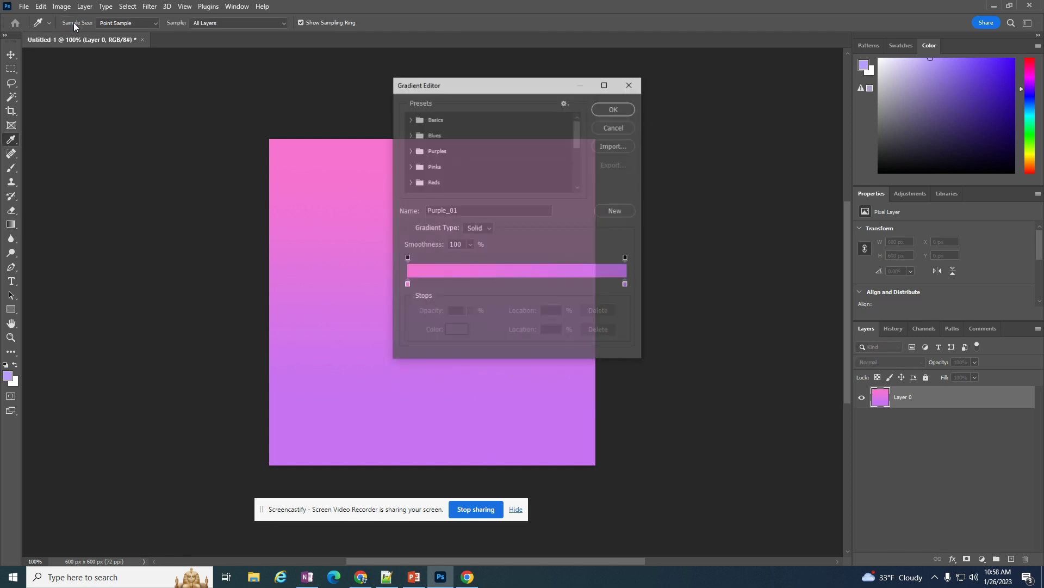
left_click(416, 121)
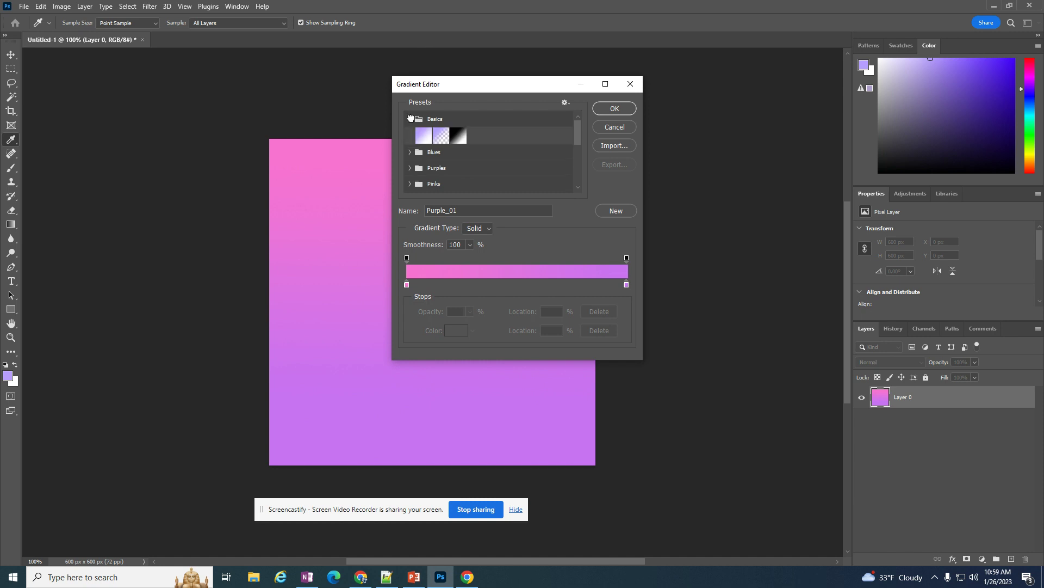
left_click(410, 122)
left_click(411, 134)
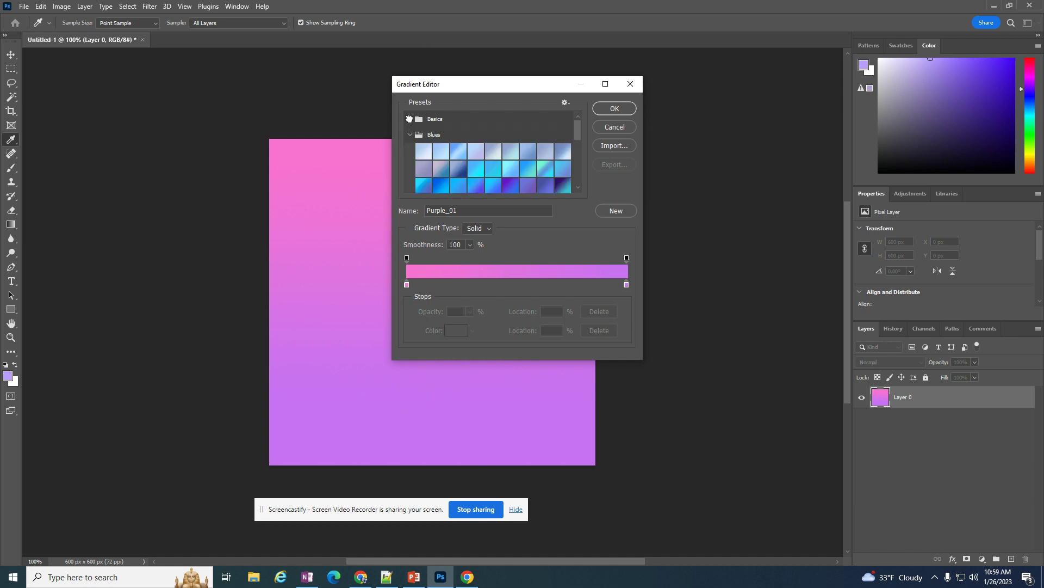
left_click(410, 119)
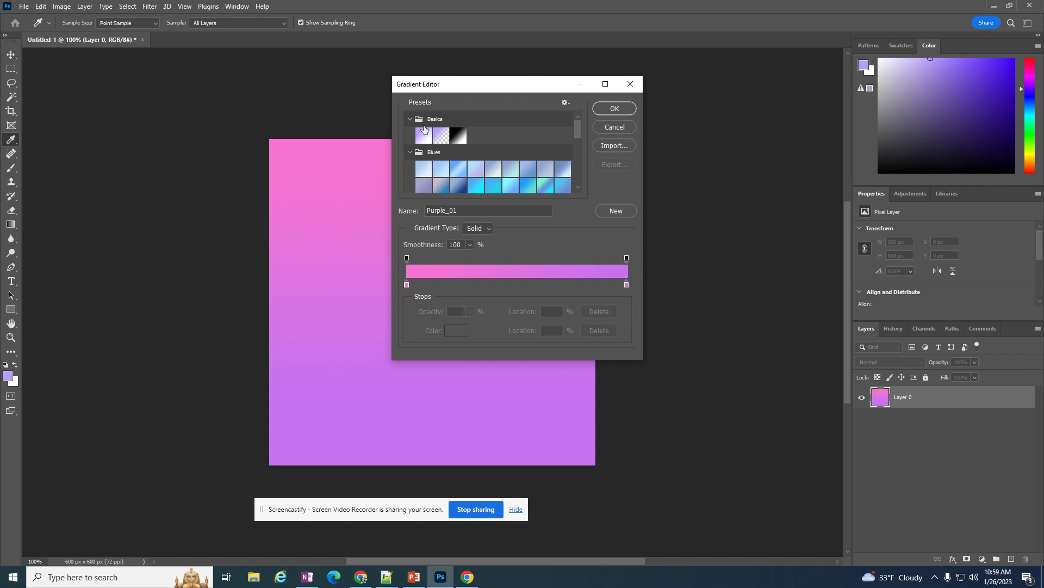
scroll(524, 174, "down", 2)
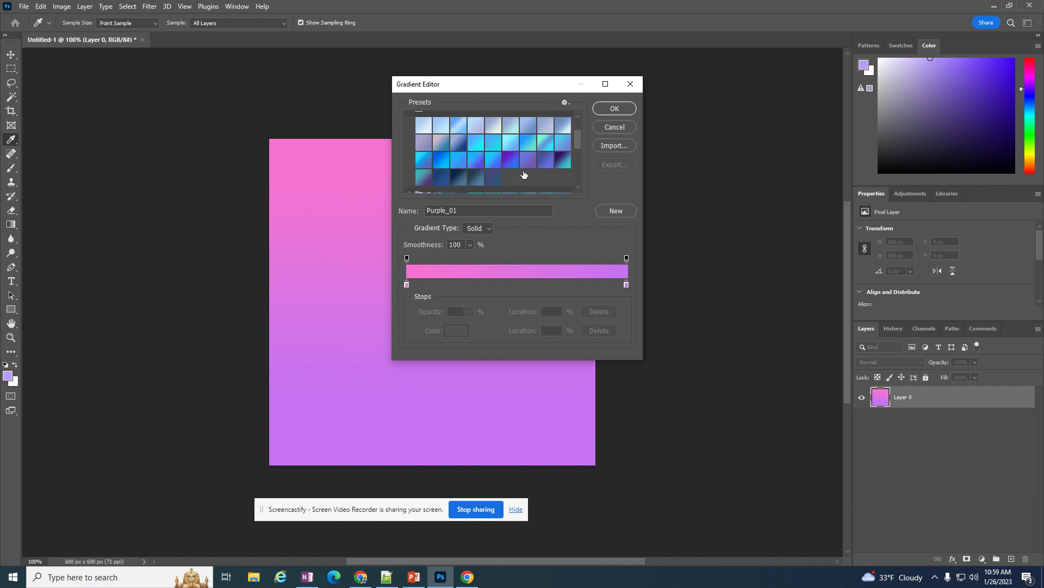
left_click(510, 142)
left_click(510, 160)
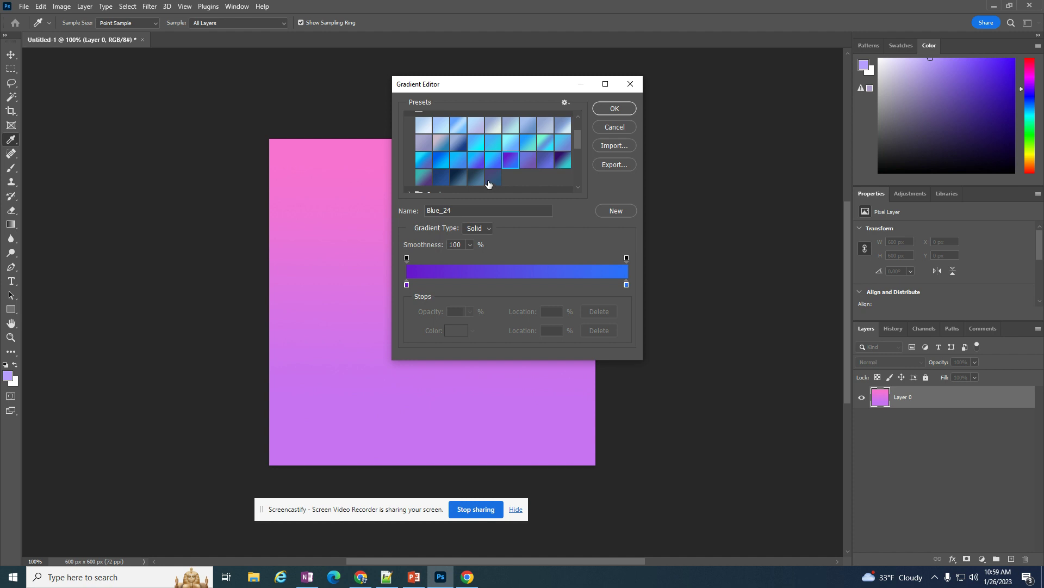
Step: Load the dark navy Blue_30 preset and set its right stop to light blue
left_click(459, 178)
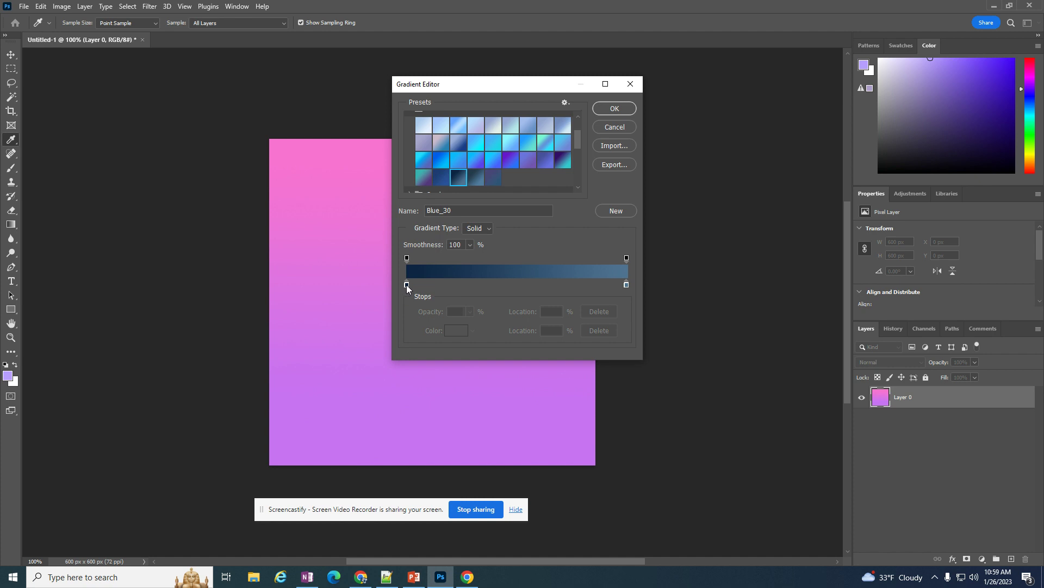
double_click(626, 285)
left_click(430, 157)
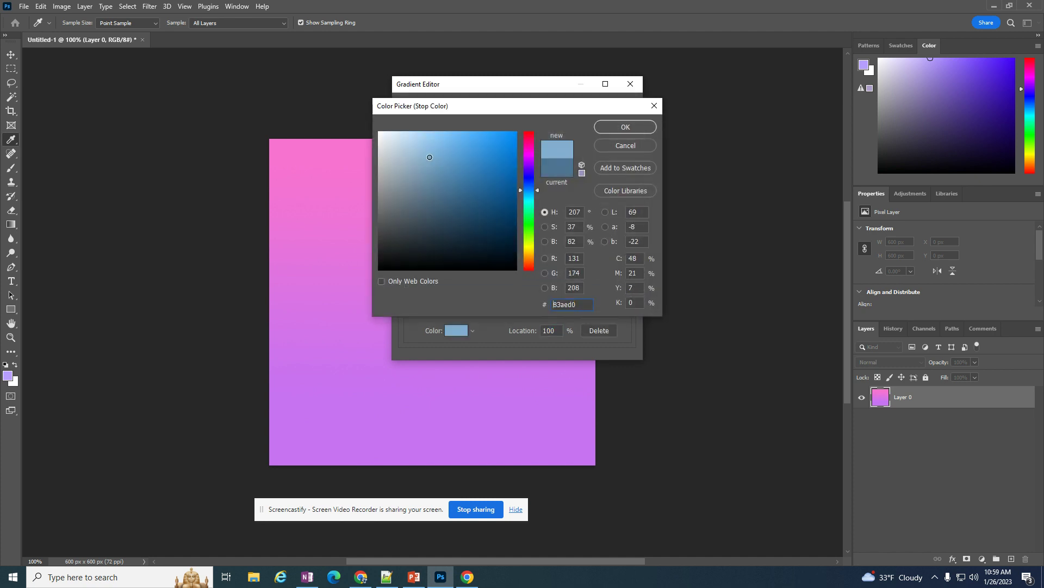
left_click(615, 123)
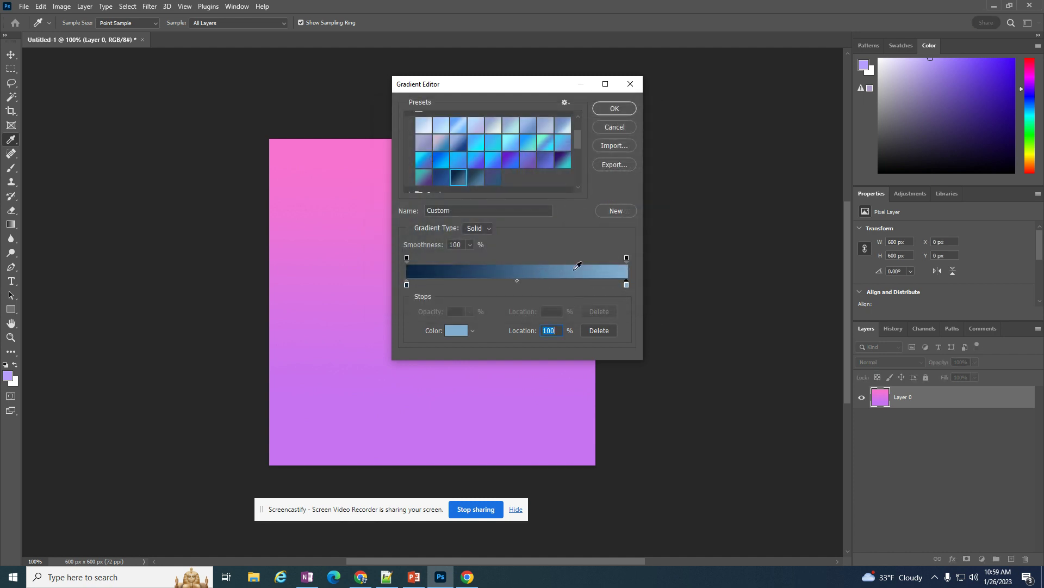
Step: Try yellow-green for the right stop, restore light blue, and set the midpoint to 41%
double_click(627, 284)
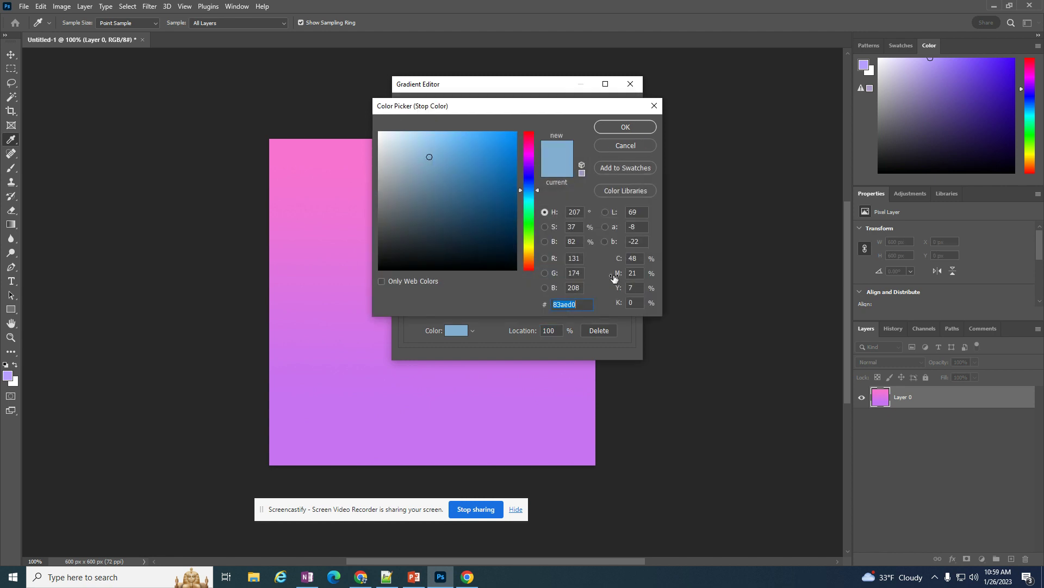
left_click(529, 245)
left_click(479, 150)
left_click(611, 128)
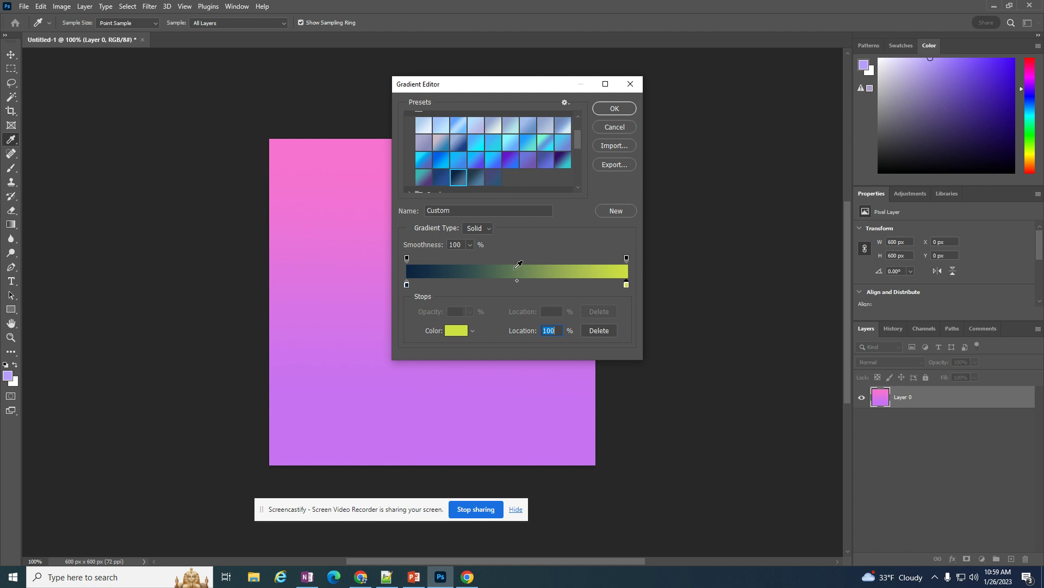
left_click(623, 266)
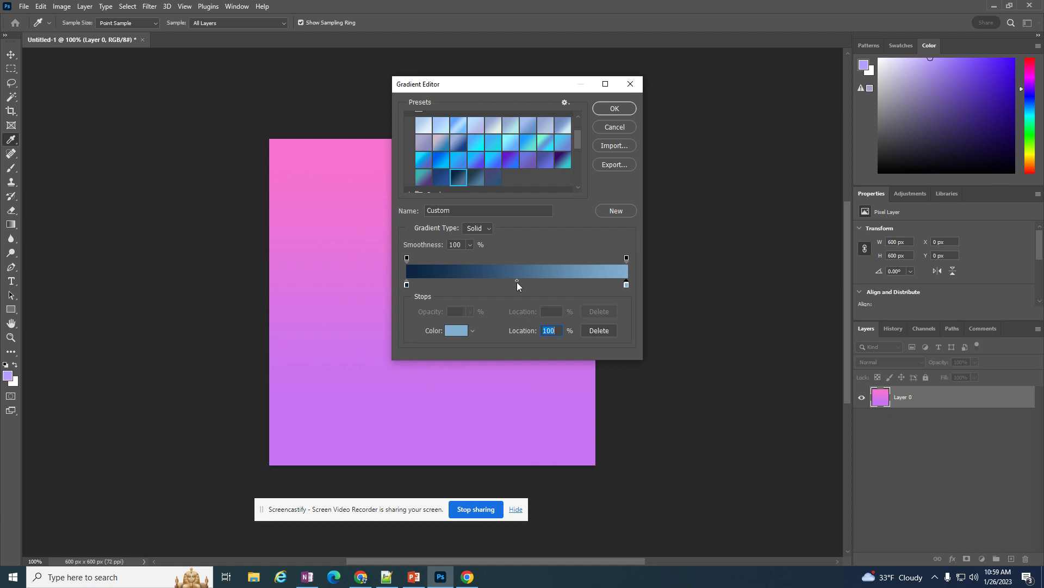
left_click_drag(517, 282, 569, 286)
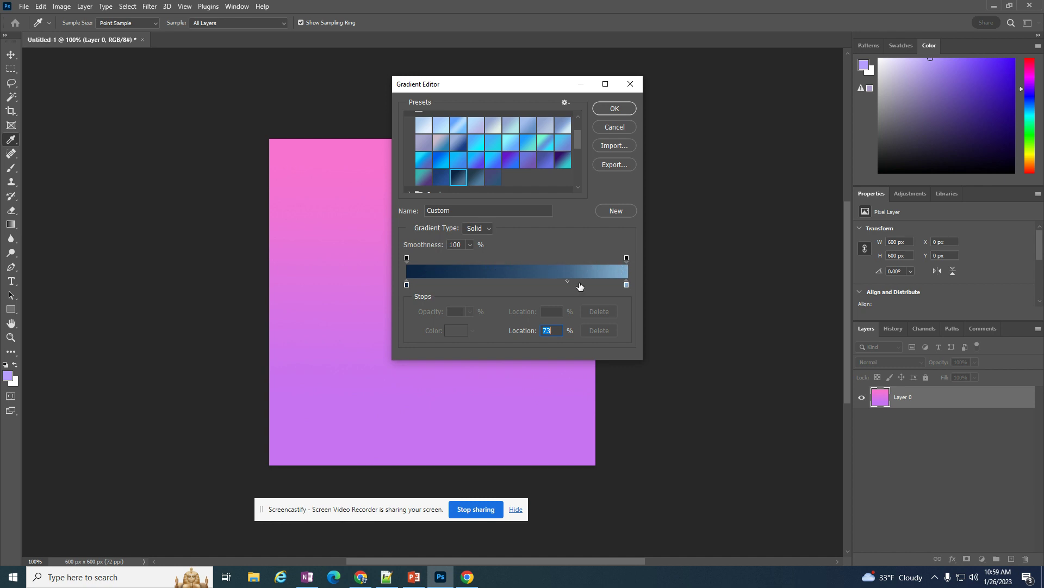
left_click_drag(567, 282, 498, 280)
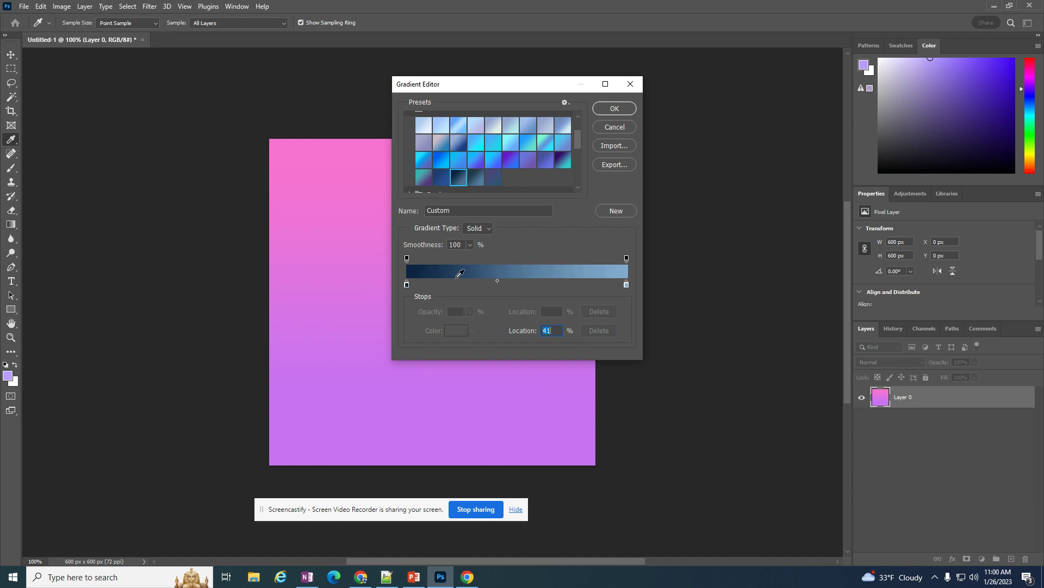
Step: Add a saturated red colour stop at 24% of the gradient
double_click(459, 284)
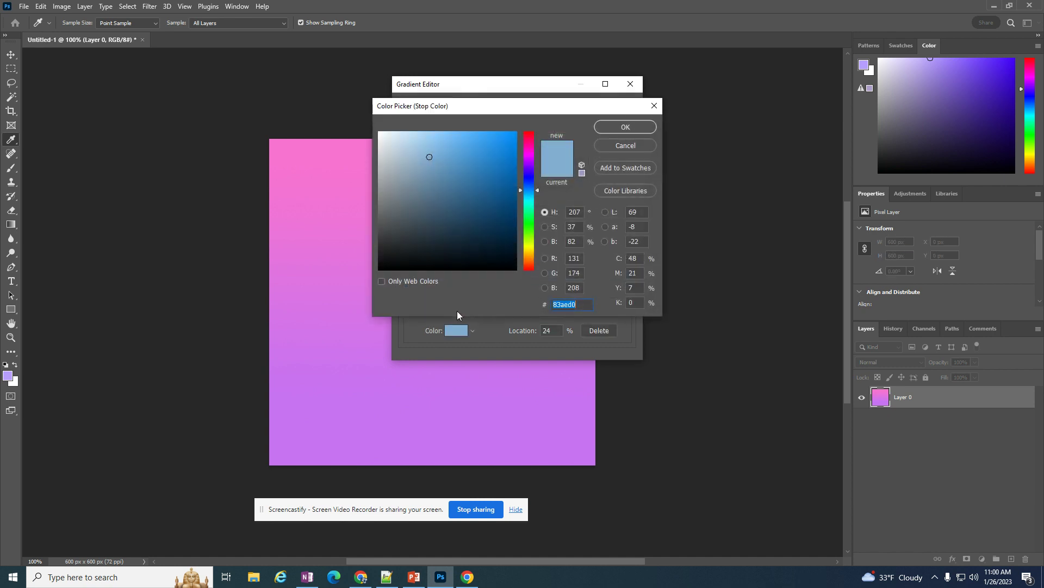
left_click(621, 145)
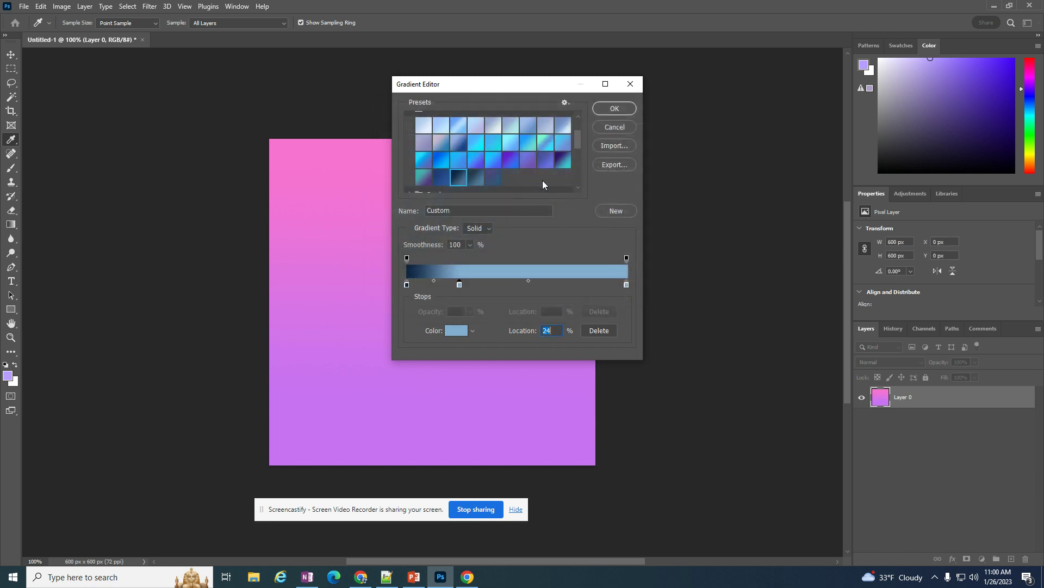
double_click(459, 284)
left_click(529, 139)
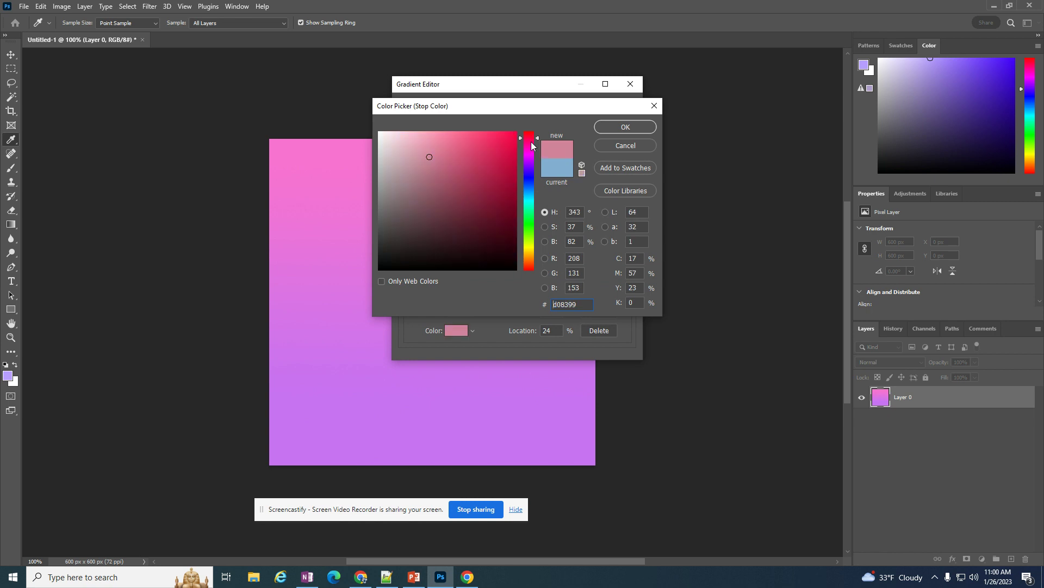
left_click(496, 156)
left_click(600, 133)
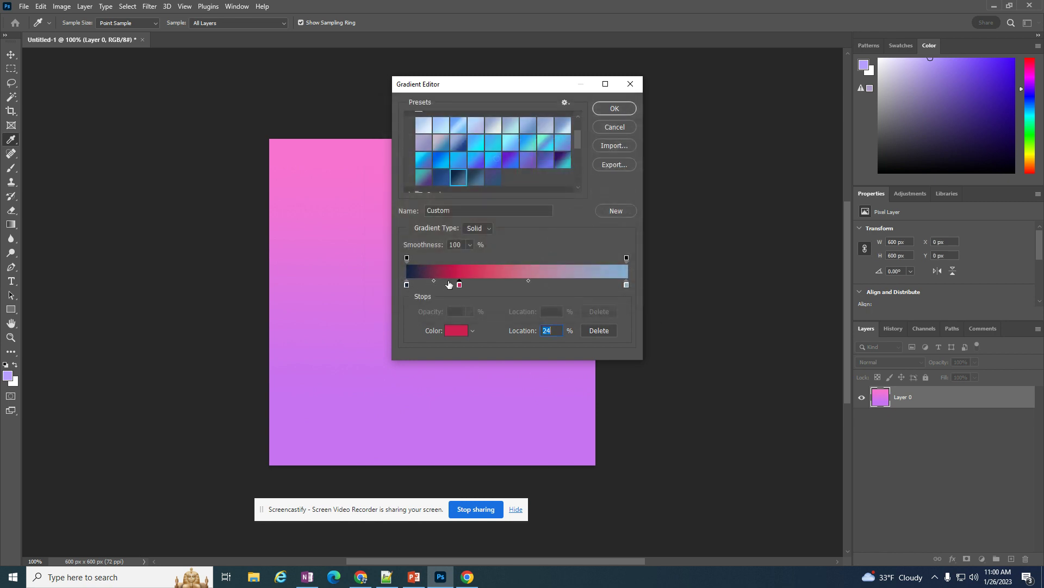
Step: Add a golden orange colour stop at 44%
double_click(505, 282)
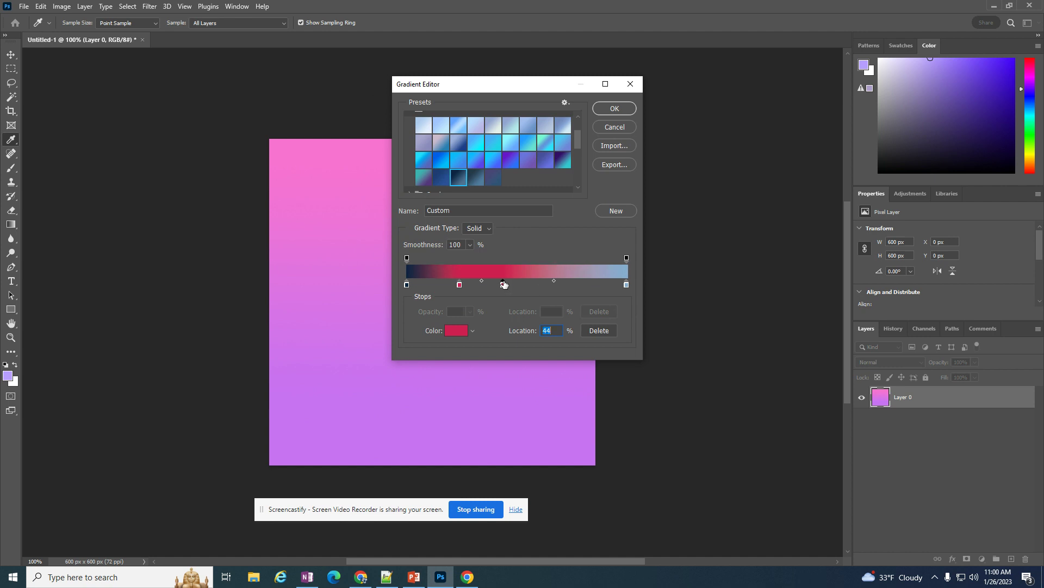
left_click(528, 255)
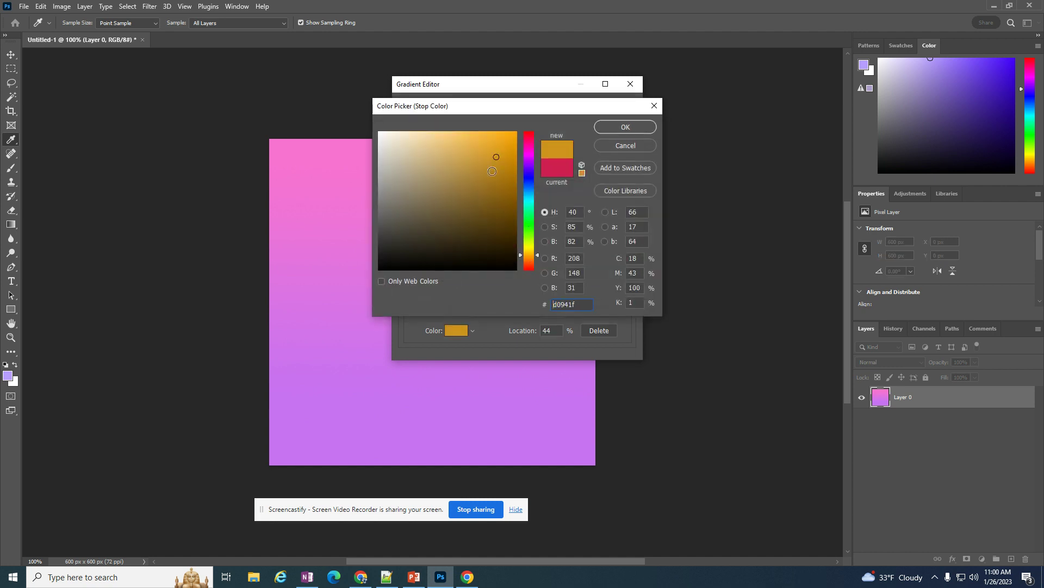
left_click(472, 164)
left_click(612, 129)
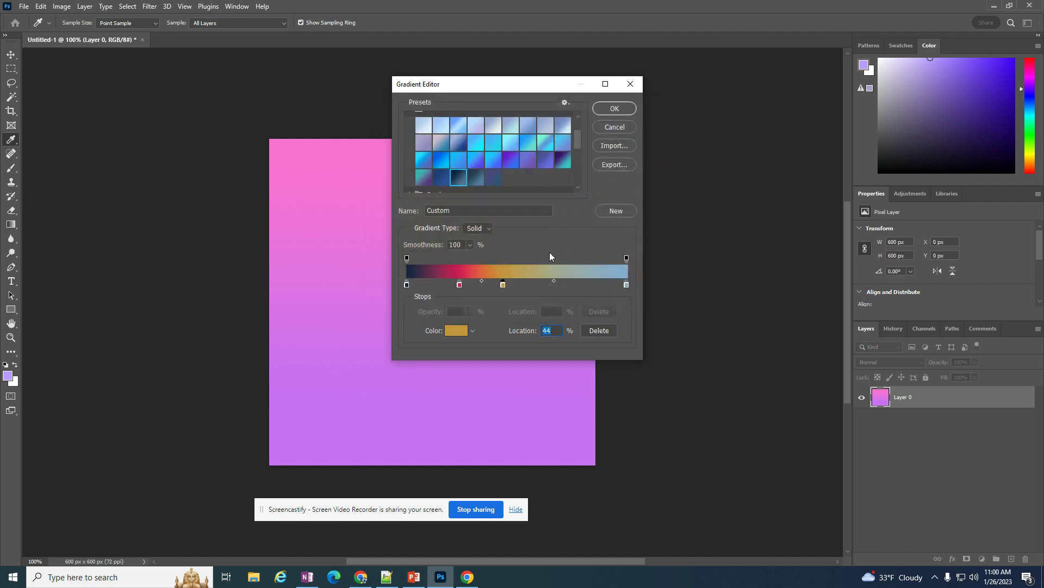
Step: Add a bright green colour stop and position it at 77%
left_click_drag(569, 283, 579, 284)
double_click(579, 282)
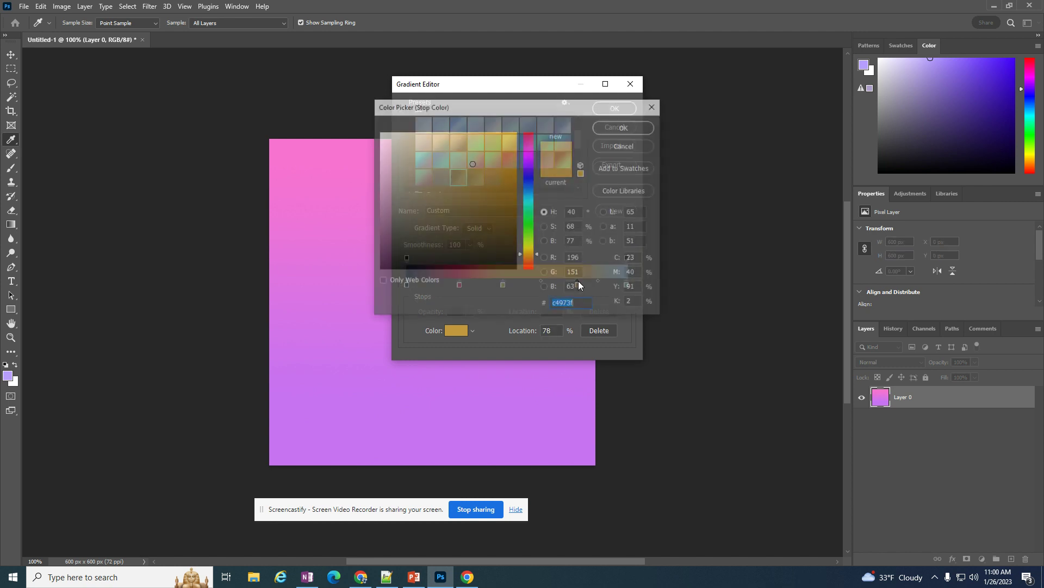
left_click(528, 226)
left_click(478, 212)
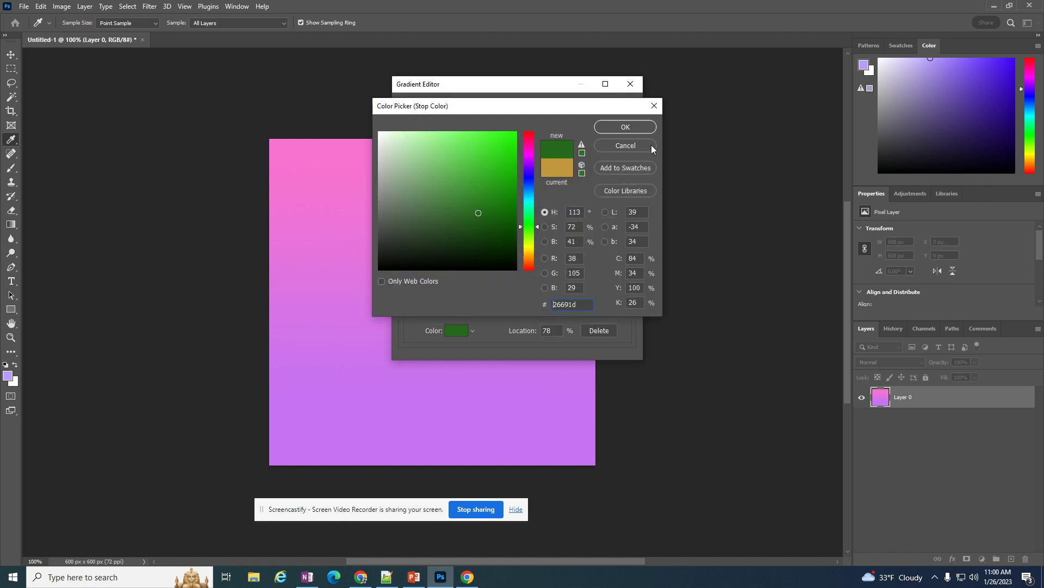
left_click(624, 129)
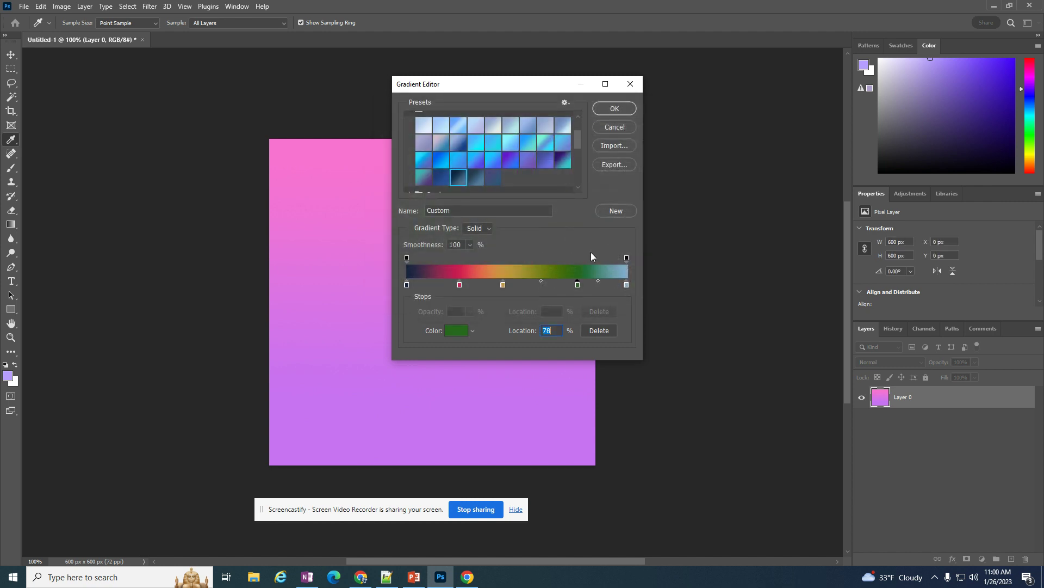
left_click_drag(577, 285, 576, 285)
double_click(576, 285)
left_click(475, 148)
left_click(624, 129)
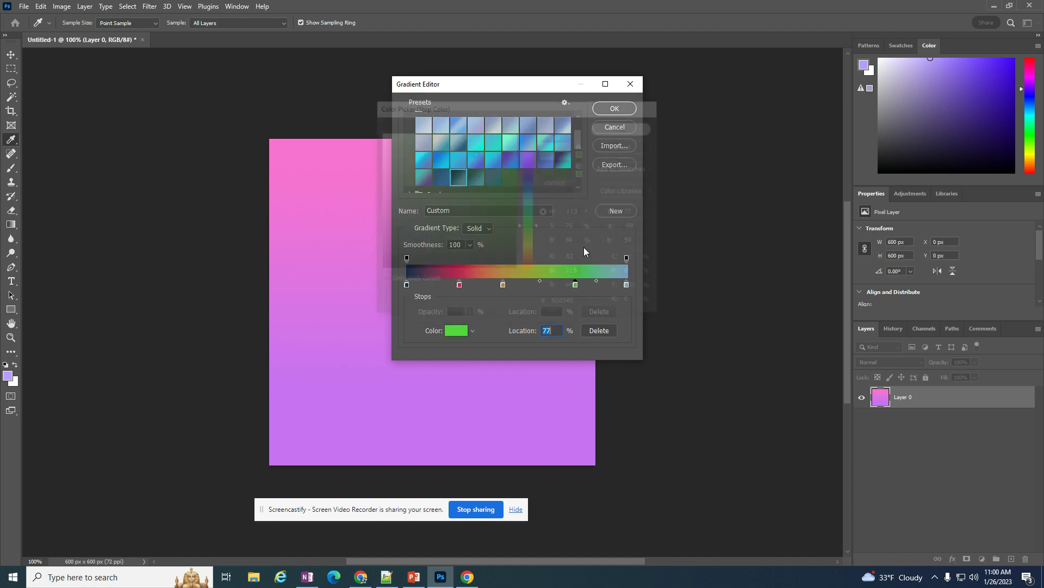
Step: Accept the rainbow gradient and drag it diagonally from top-left to bottom-right across the canvas
left_click(615, 109)
left_click_drag(439, 169, 450, 375)
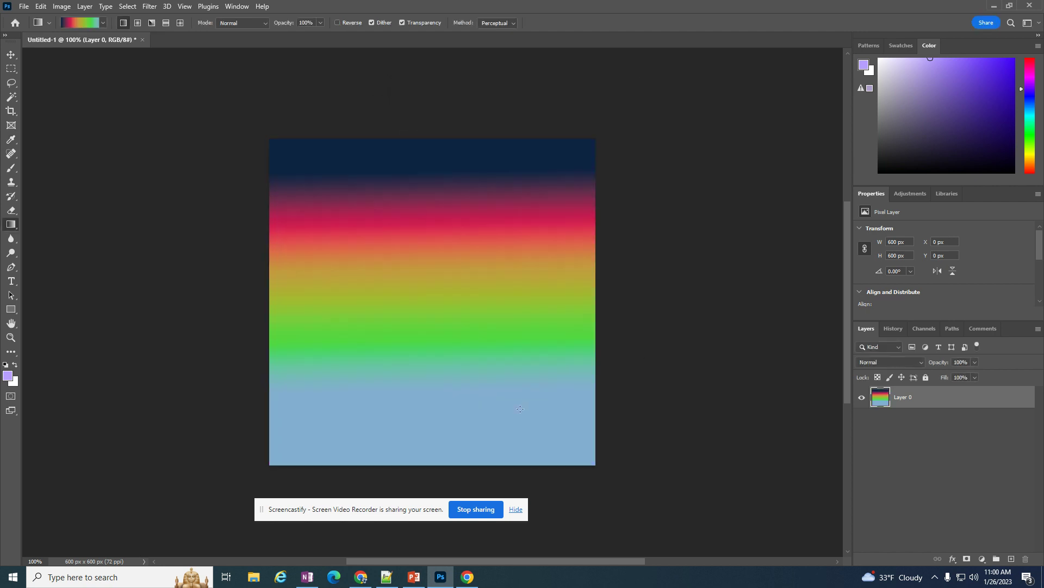
left_click_drag(305, 343, 471, 466)
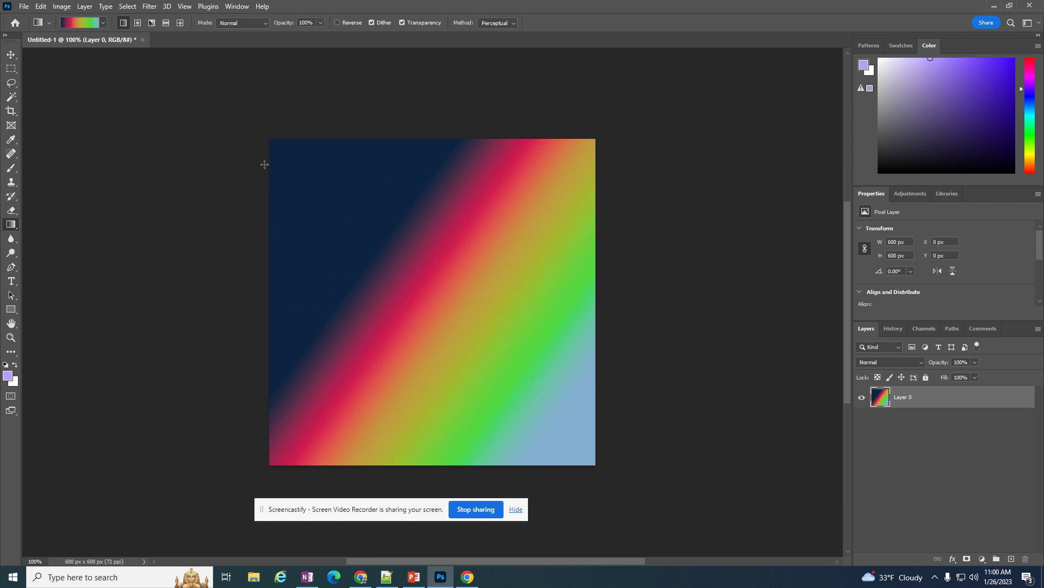
Step: Draw a 195×220 px magenta rectangle upper-left, then dismiss the error from gradient-filling it
left_click(12, 309)
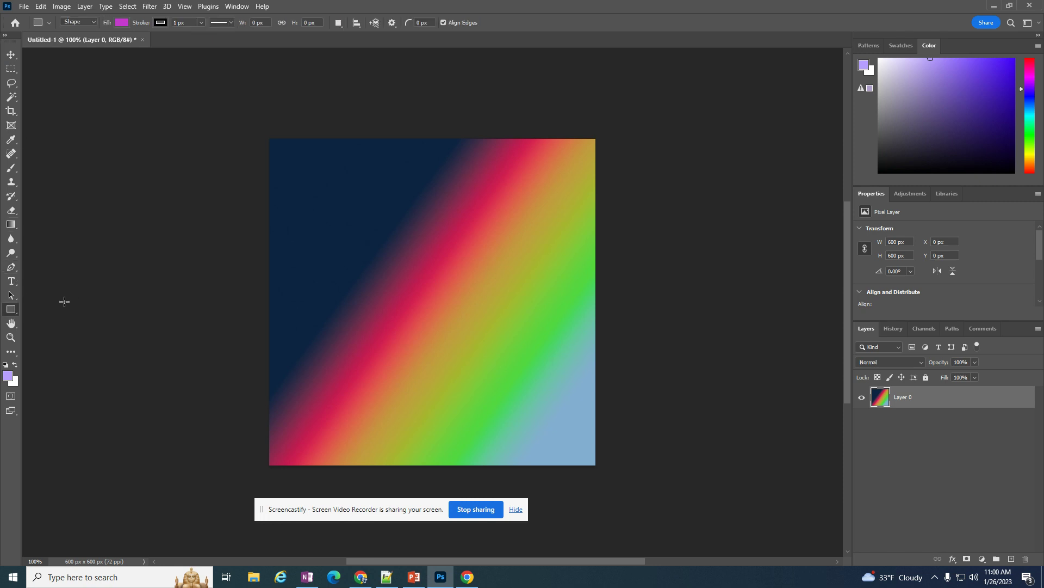
left_click_drag(323, 214, 429, 334)
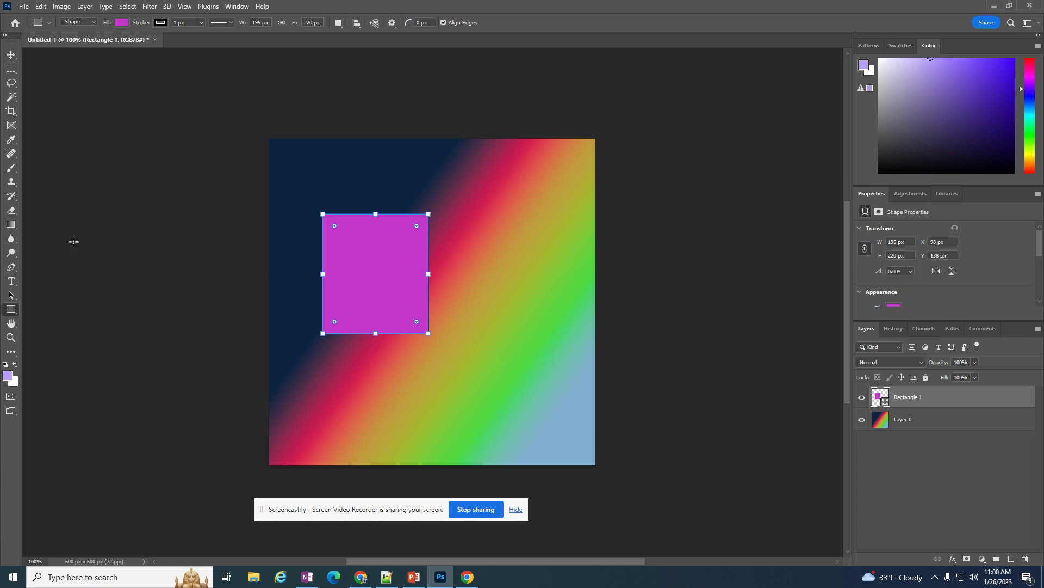
left_click(11, 224)
left_click(386, 290)
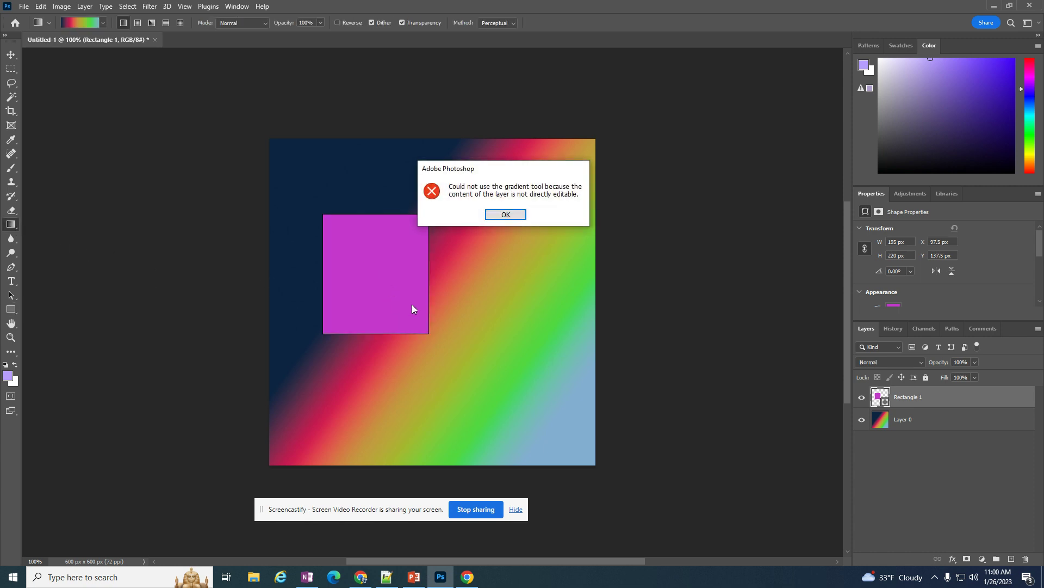
left_click(505, 212)
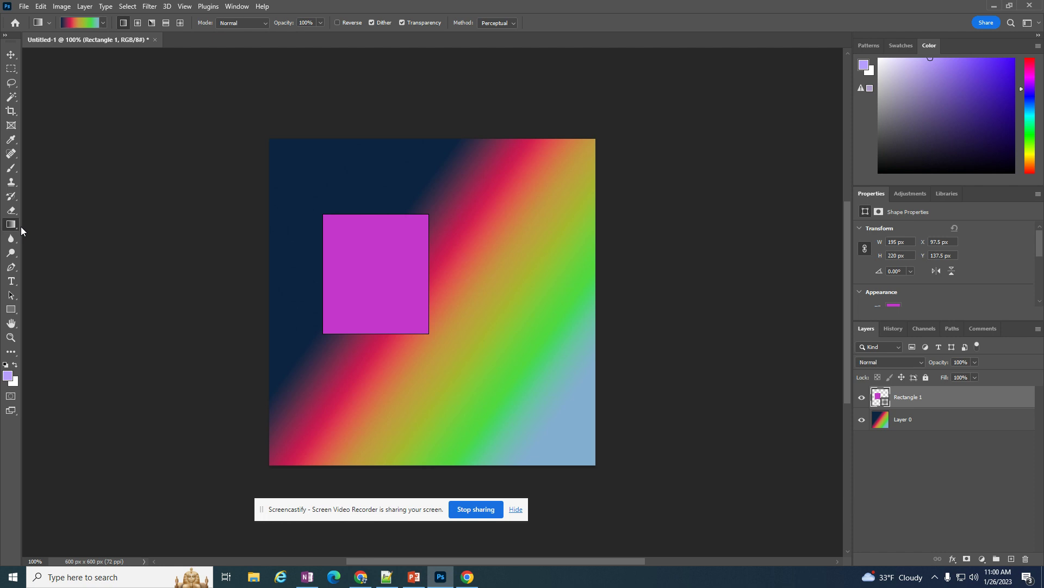
Step: Show the Gradients panel, apply Purples presets to the rectangle ending on violet Purple_08, and edit it
left_click(237, 6)
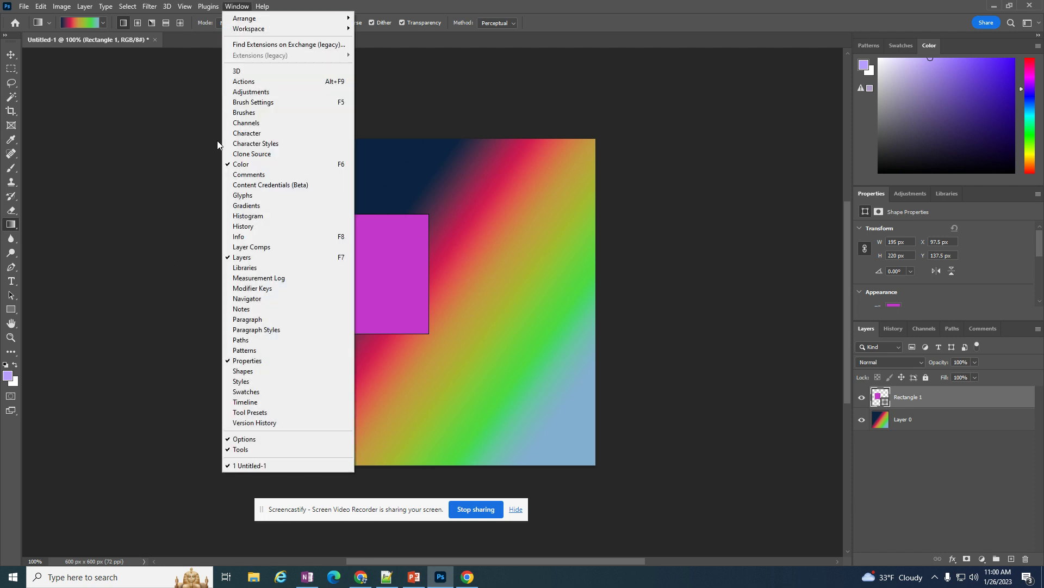
left_click(248, 206)
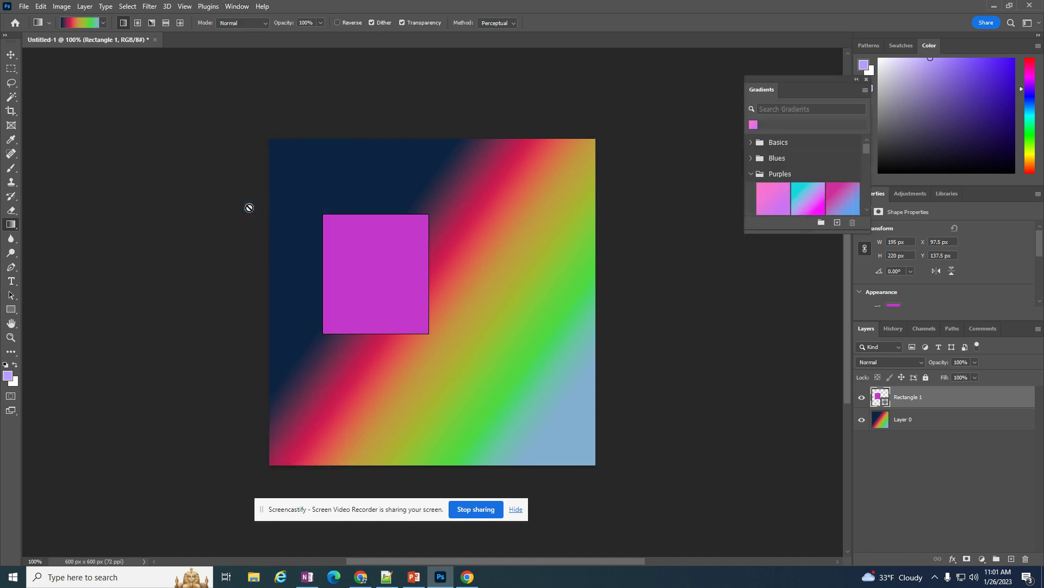
left_click_drag(775, 205, 443, 274)
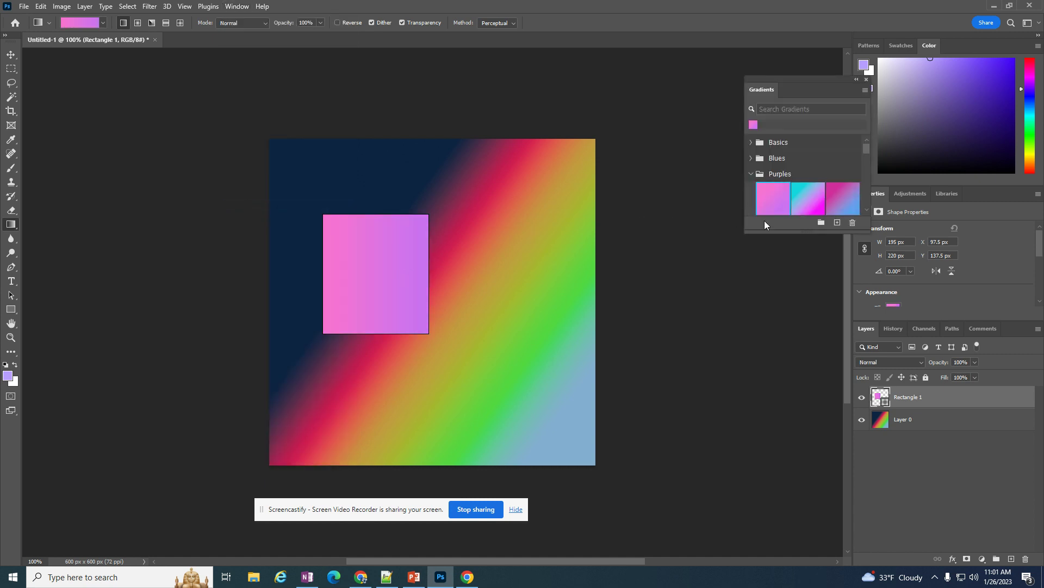
left_click(805, 201)
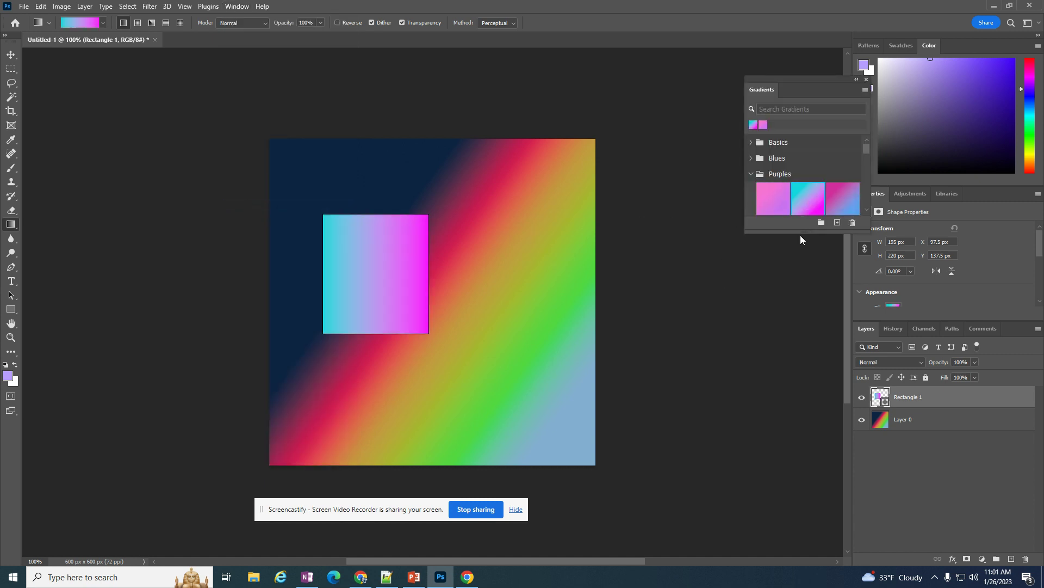
left_click_drag(801, 233, 789, 325)
left_click(806, 278)
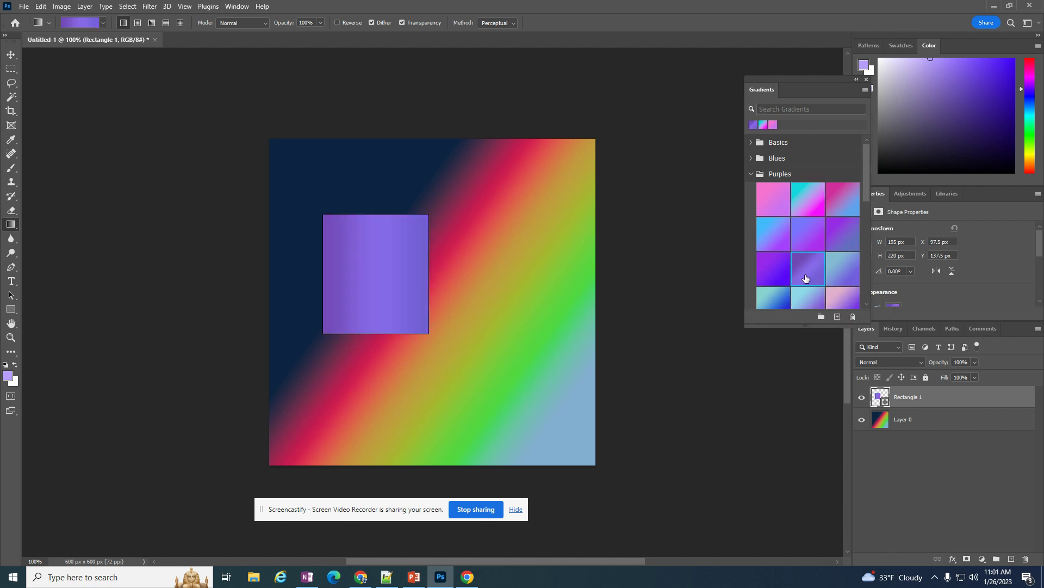
left_click(86, 24)
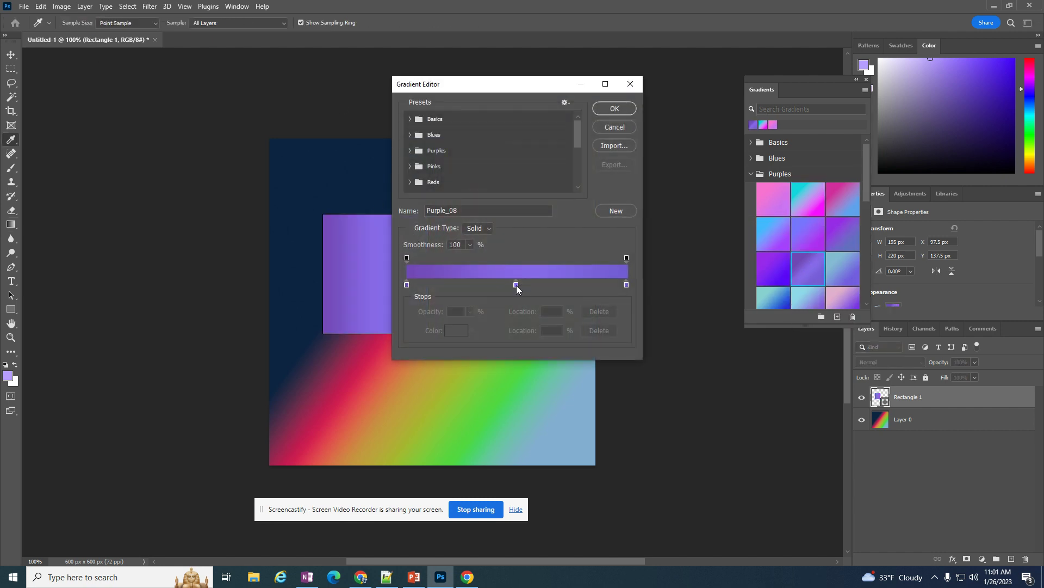
Step: Confirm the left stop's colour unchanged and close the Gradient Editor with OK
double_click(406, 285)
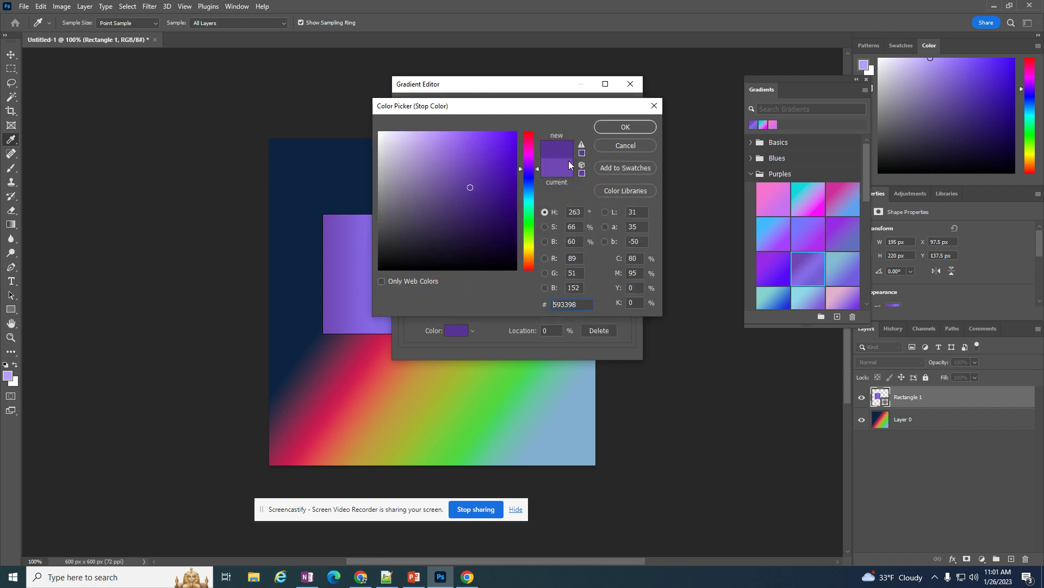
left_click(610, 127)
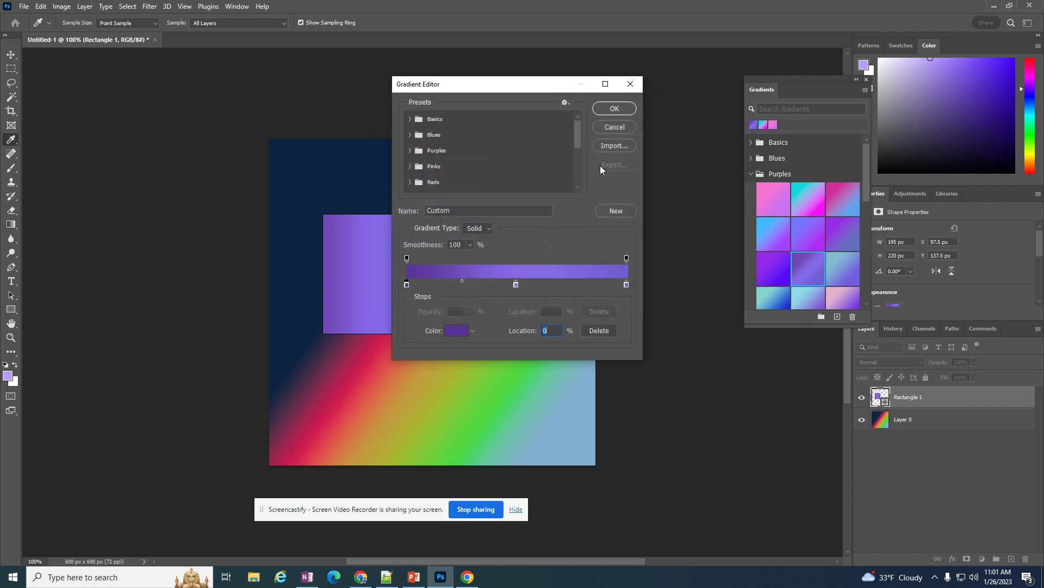
left_click(616, 112)
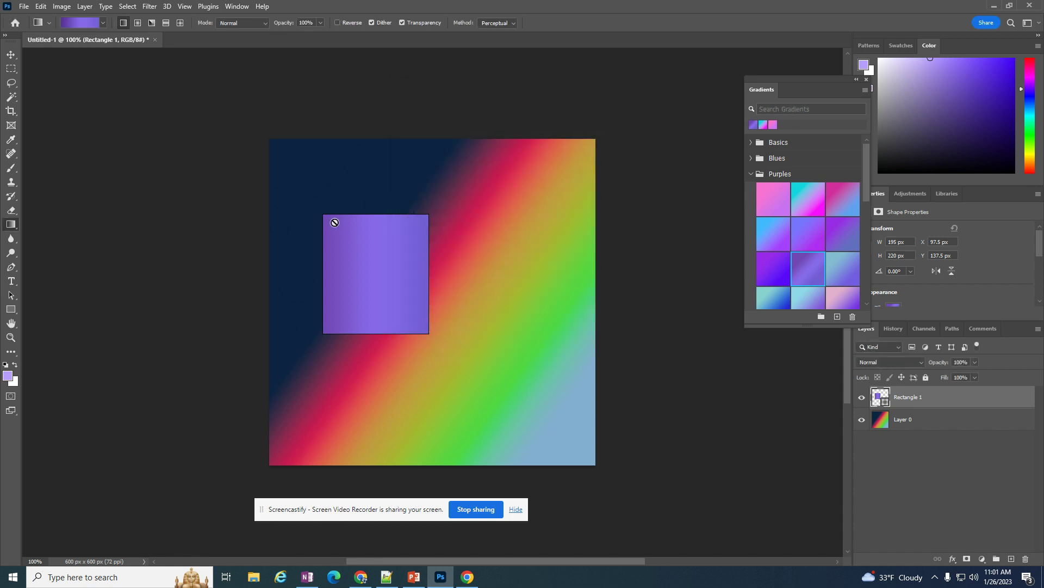